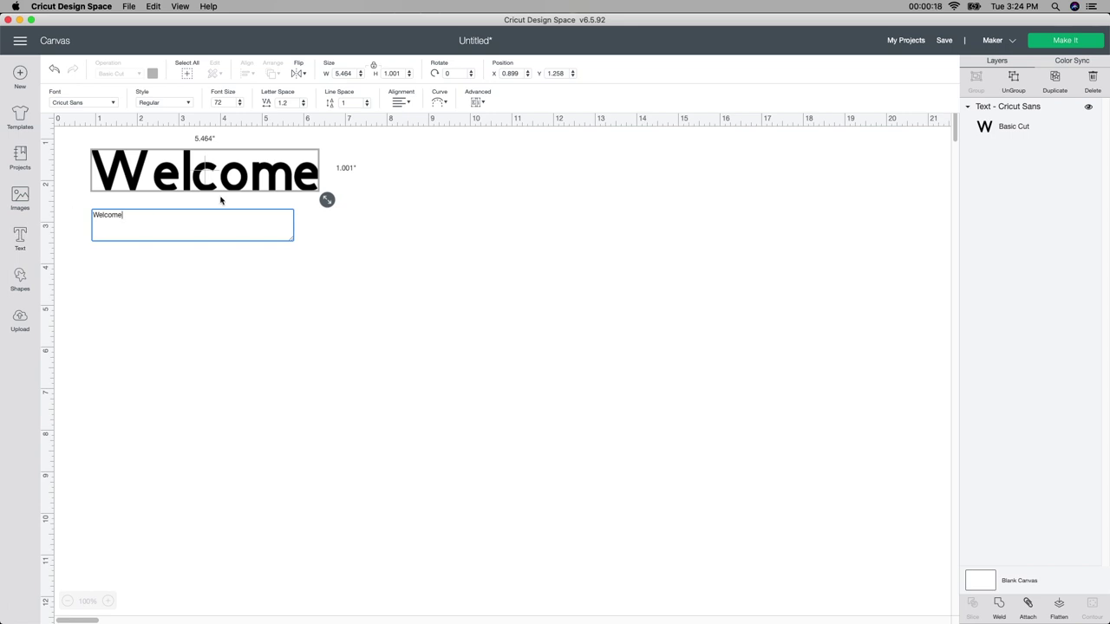
# Step: Enlarge the Welcome text to about 16.9 inches wide and position it lower on the canvas
pyautogui.moveTo(225, 173); pyautogui.dragTo(319, 271)
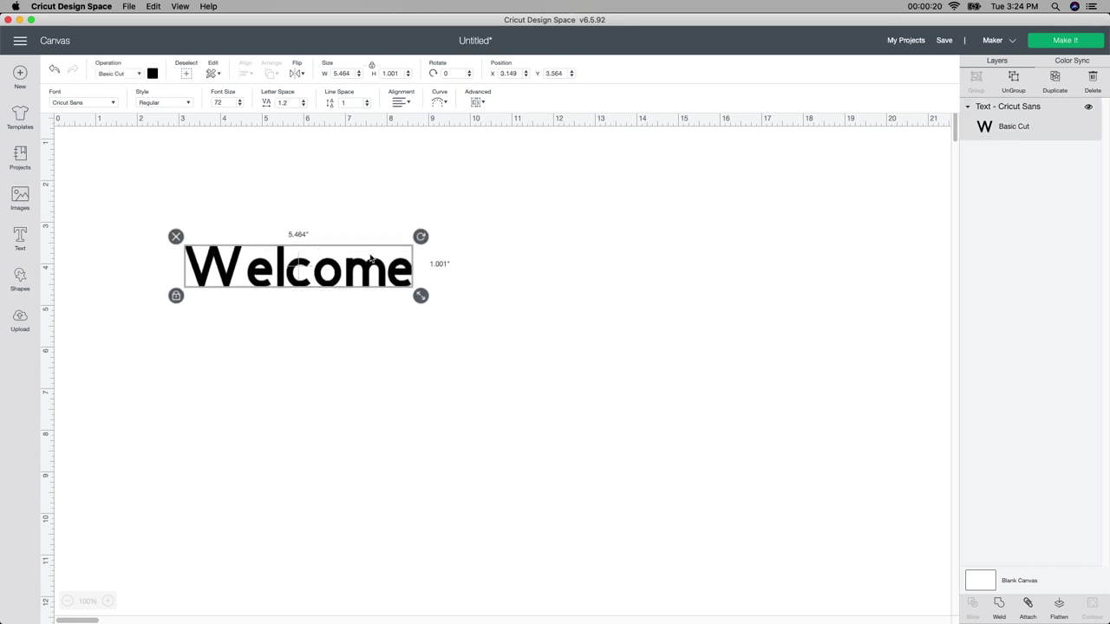
pyautogui.moveTo(421, 297); pyautogui.dragTo(655, 389)
pyautogui.moveTo(599, 354); pyautogui.dragTo(550, 365)
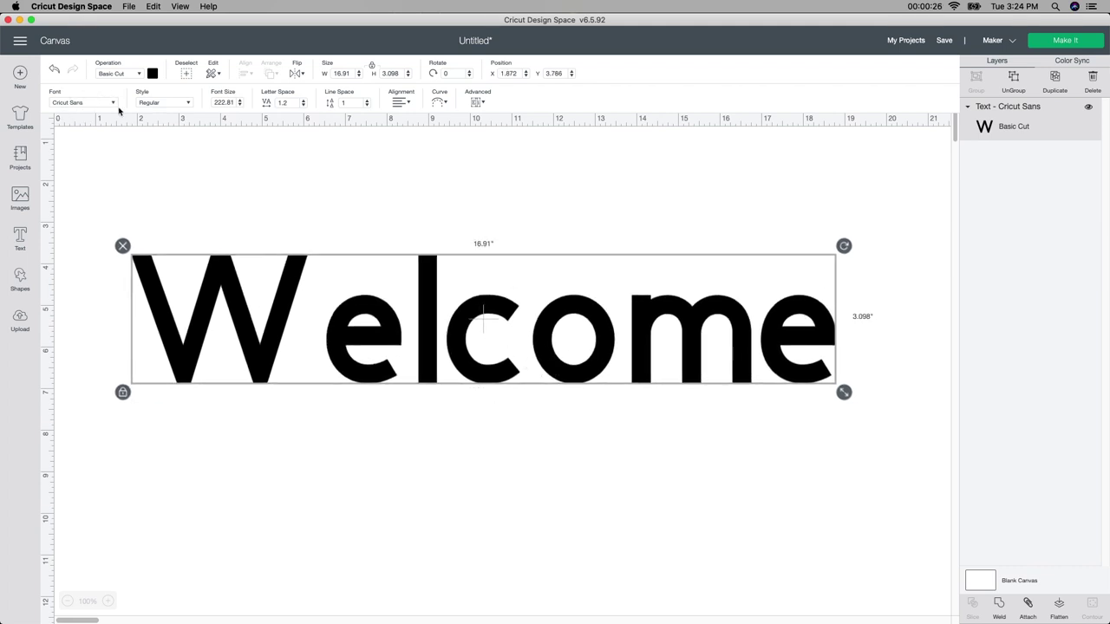
# Step: Change the Welcome text to the Goldie Rainbow system font and enlarge it to about 16.3 inches wide
pyautogui.click(92, 103)
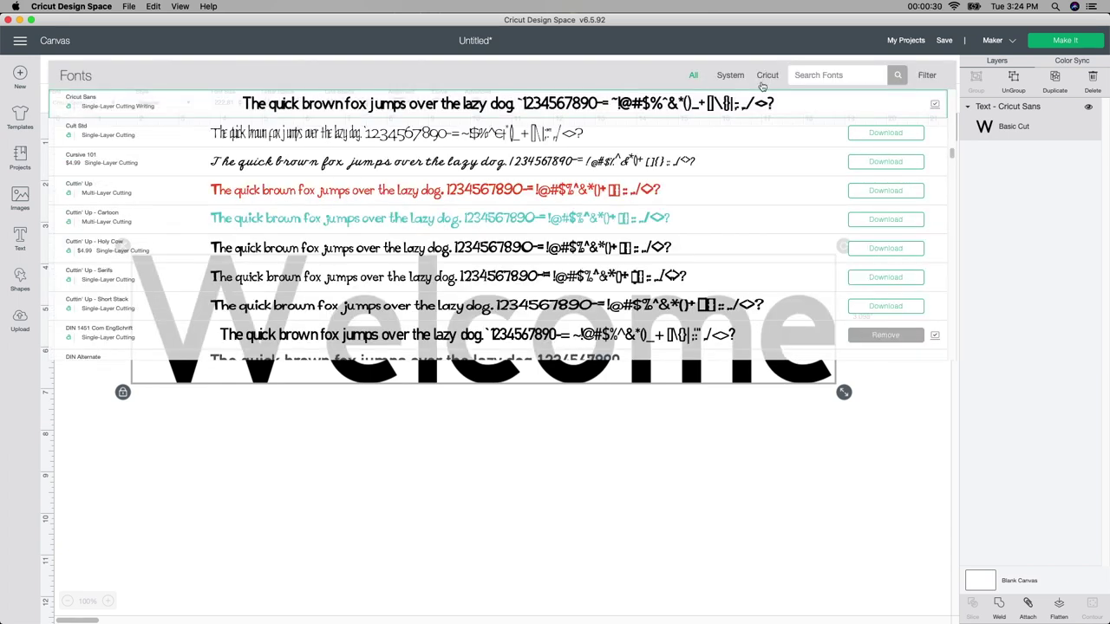
pyautogui.click(735, 75)
pyautogui.click(808, 76)
pyautogui.write('goldie')
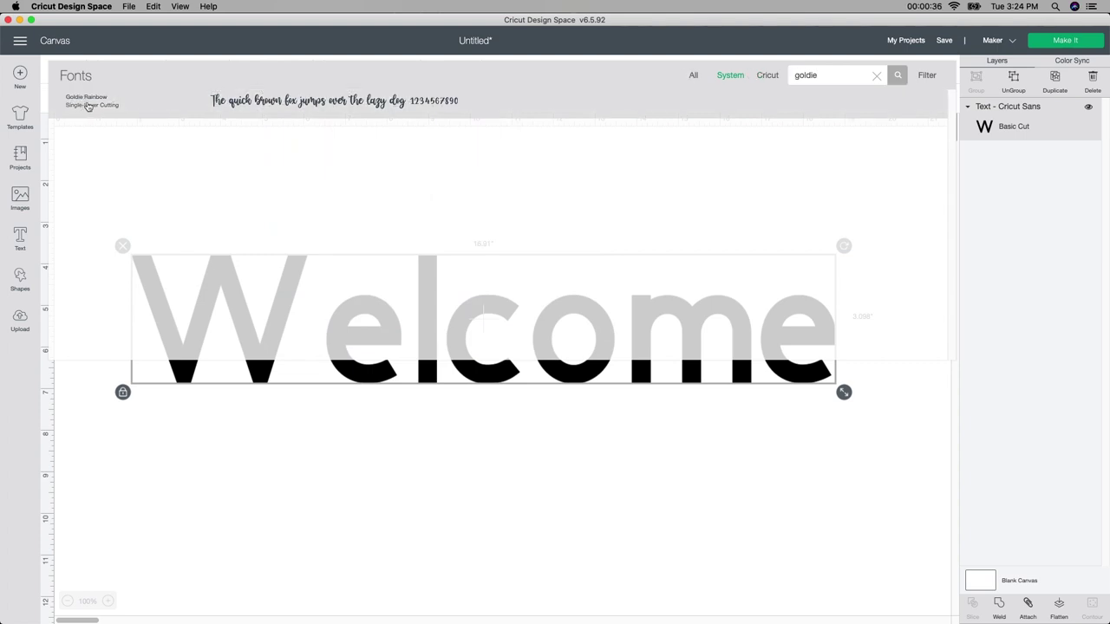
pyautogui.click(267, 104)
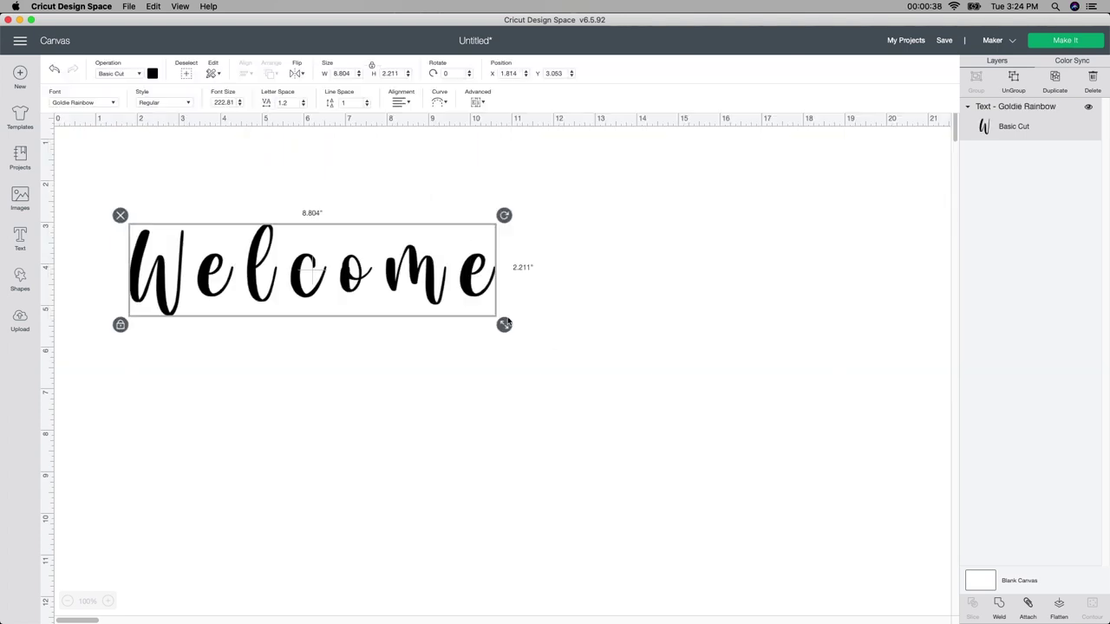
pyautogui.moveTo(504, 325); pyautogui.dragTo(823, 381)
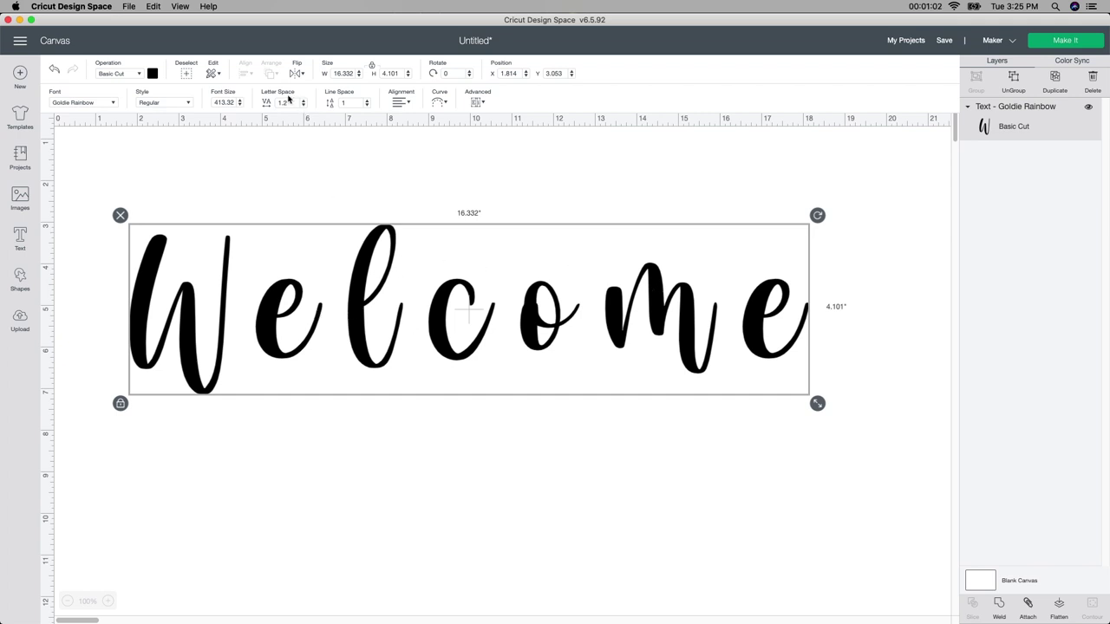
# Step: Tighten the Welcome text's letter spacing to -0.4 and enlarge it to about 6.2 inches tall
pyautogui.click(304, 105)
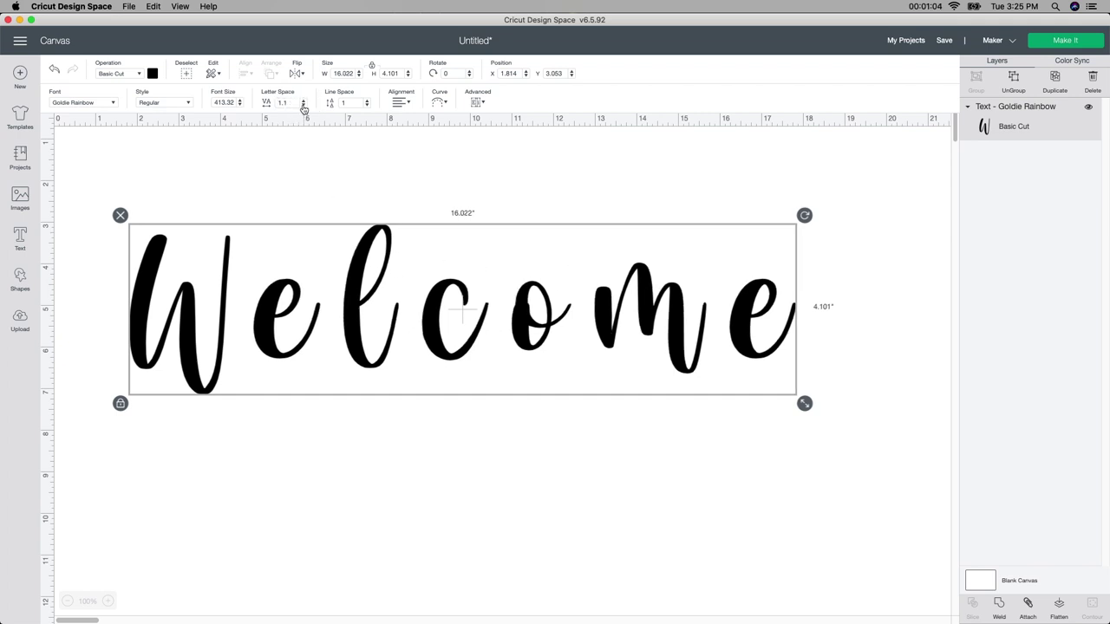
pyautogui.click(304, 105)
pyautogui.click(303, 105)
pyautogui.click(304, 105)
pyautogui.click(303, 105)
pyautogui.click(303, 105)
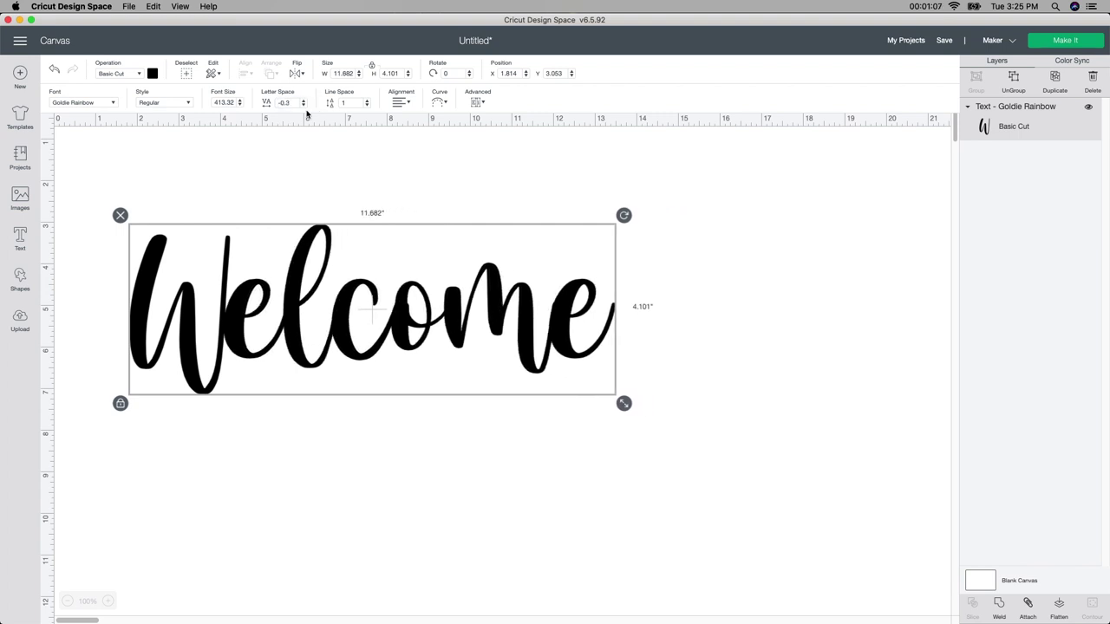
pyautogui.moveTo(625, 403); pyautogui.dragTo(877, 491)
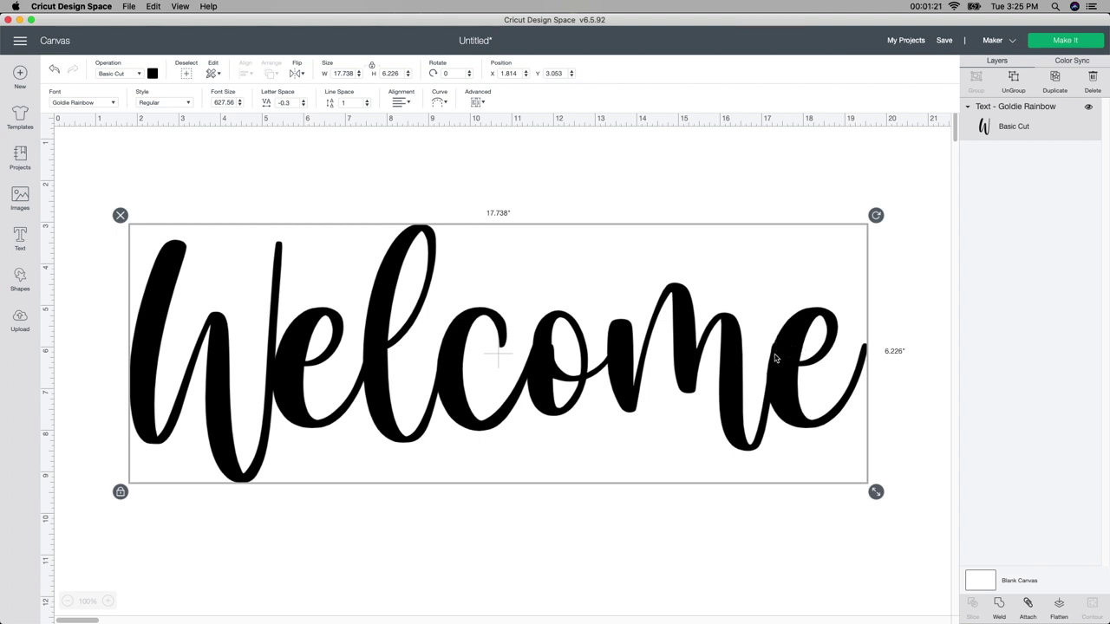
pyautogui.click(303, 105)
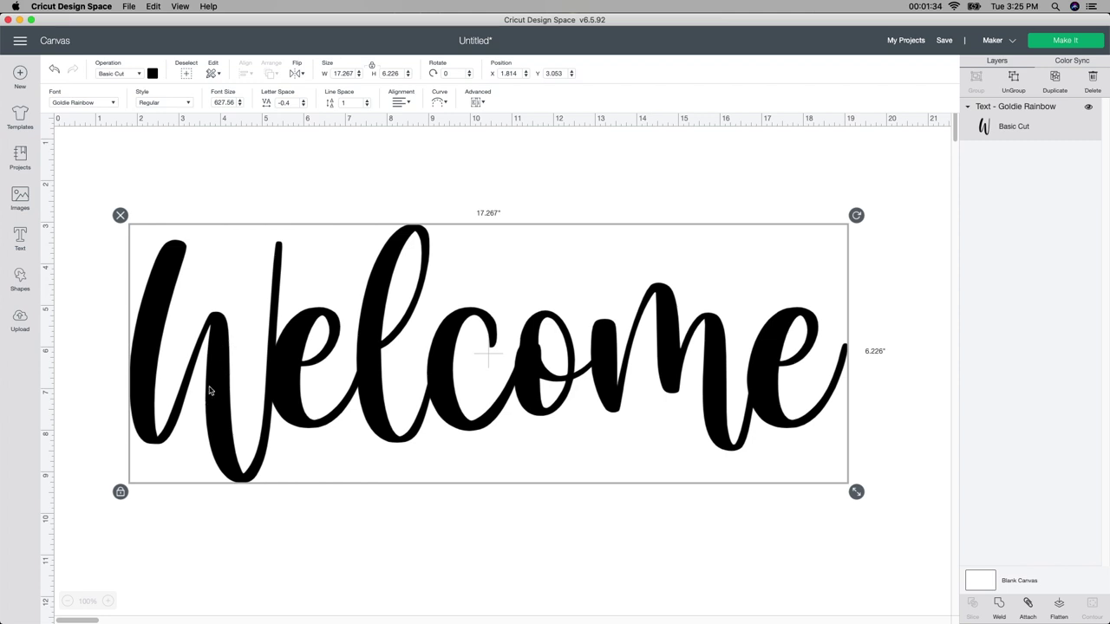
# Step: Ungroup the Welcome text into individually selectable letters
pyautogui.click(1016, 90)
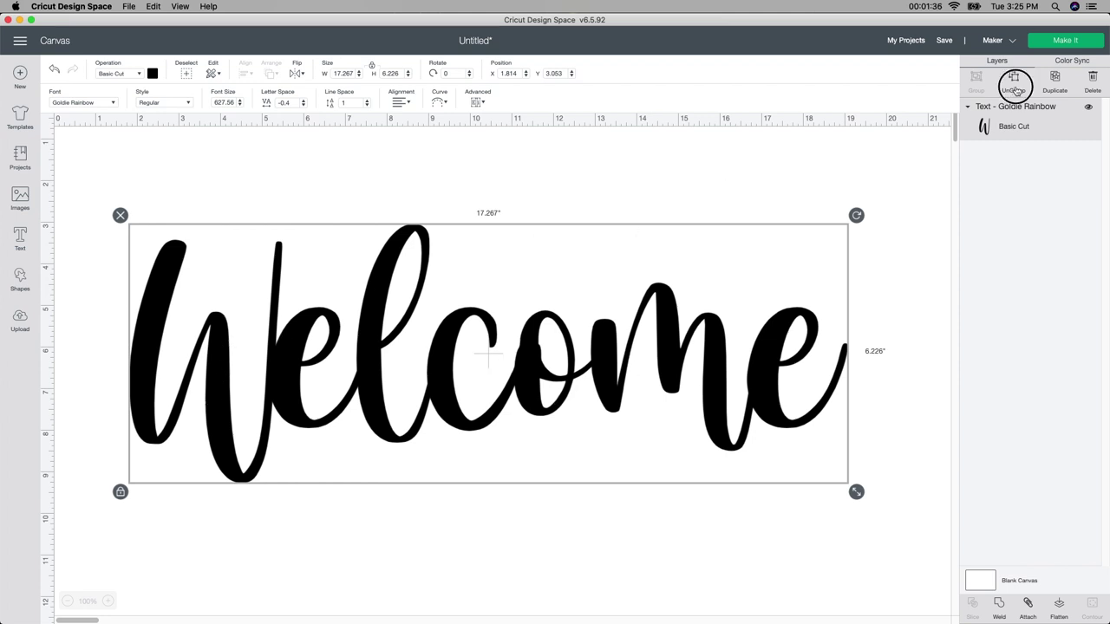
pyautogui.click(791, 369)
pyautogui.click(693, 362)
pyautogui.click(563, 362)
pyautogui.click(459, 364)
pyautogui.click(396, 366)
pyautogui.click(340, 373)
# Step: Nudge the W 0.3 inches to the left, away from the neighbouring e
pyautogui.click(220, 381)
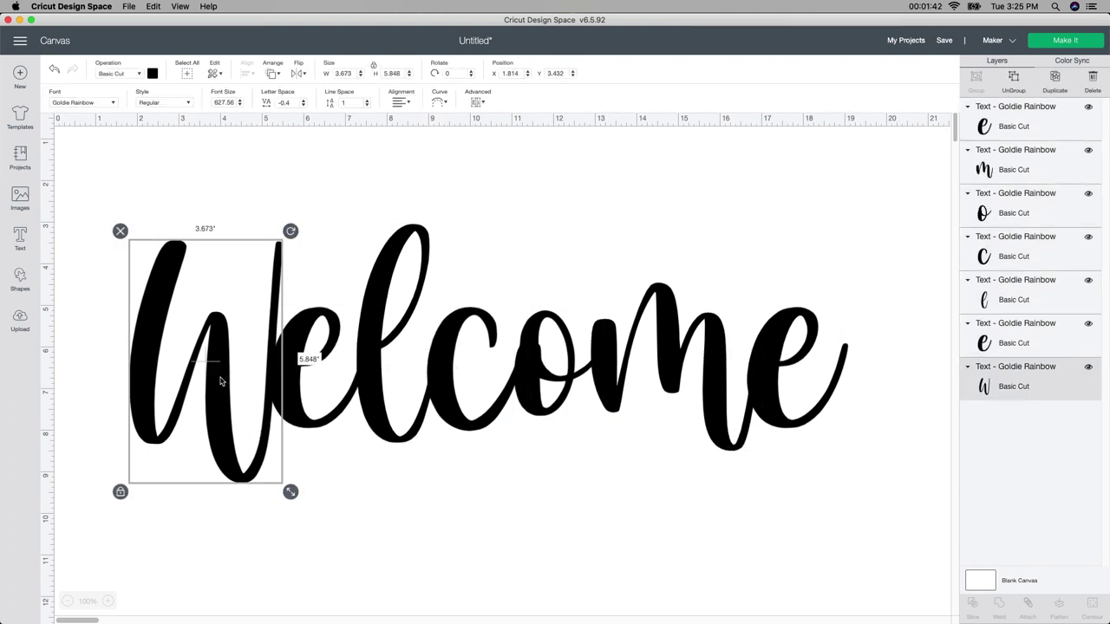
pyautogui.press('Left')
pyautogui.press('Left')
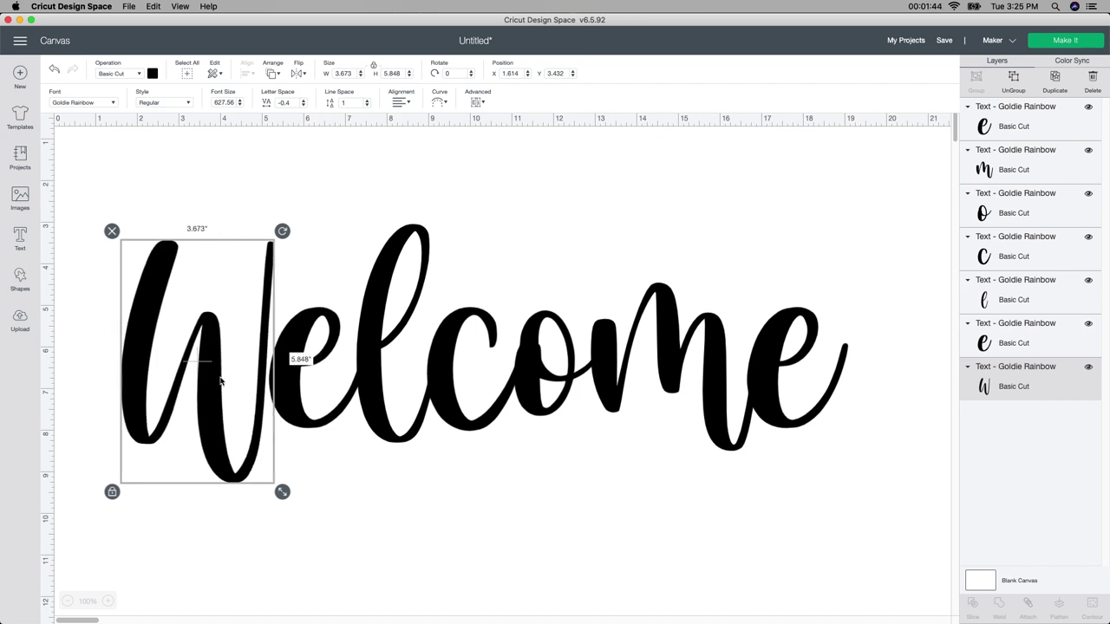
pyautogui.press('Left')
pyautogui.click(368, 438)
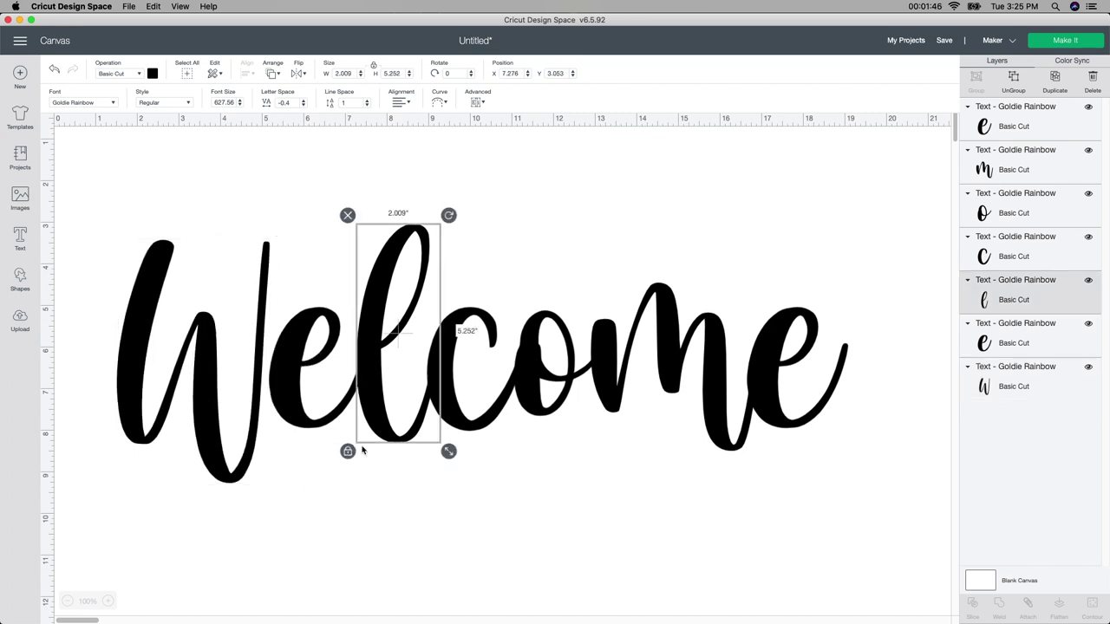
# Step: Weld all the letters of Welcome into a single shape
pyautogui.moveTo(810, 473); pyautogui.dragTo(163, 307)
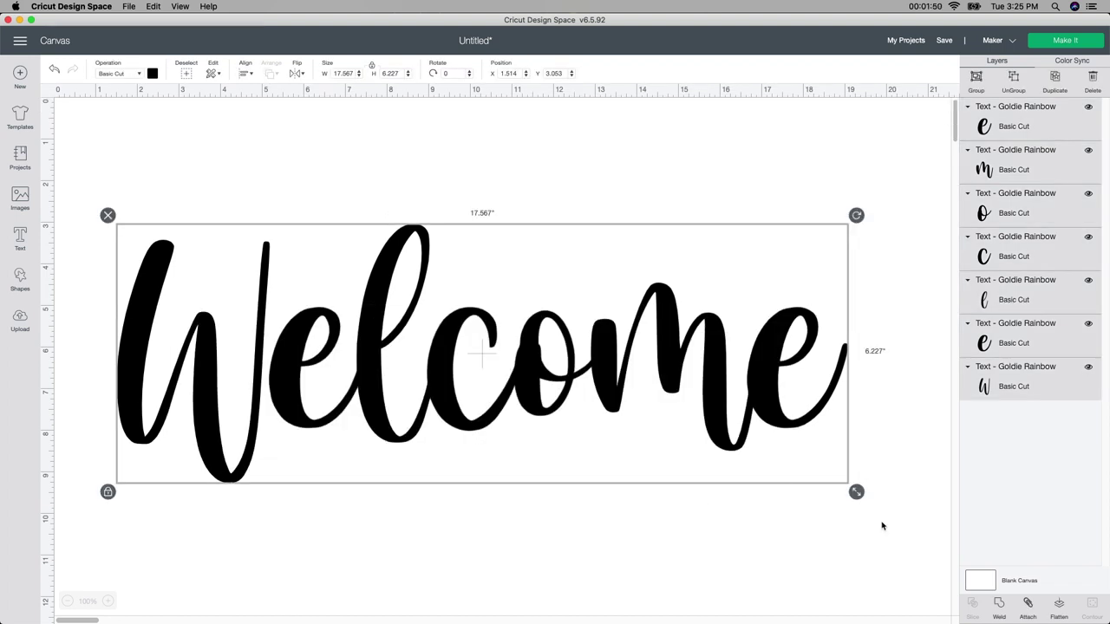
pyautogui.click(999, 603)
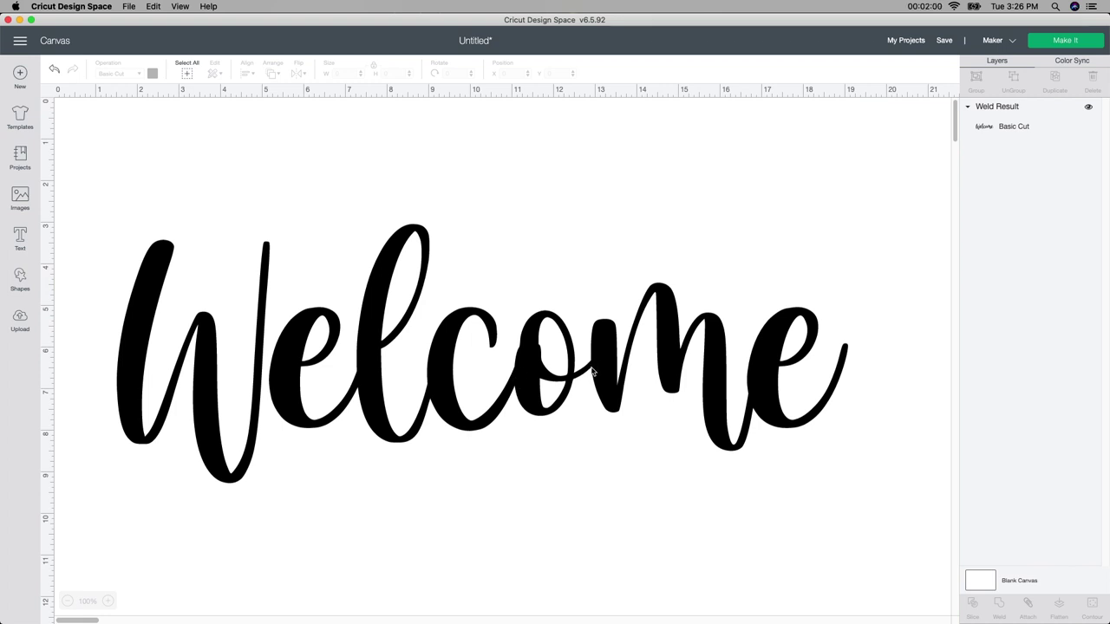
# Step: Shrink the welded Welcome to about 8.6 inches wide and move it up to about X 5.2, Y 1.0 inches
pyautogui.click(742, 422)
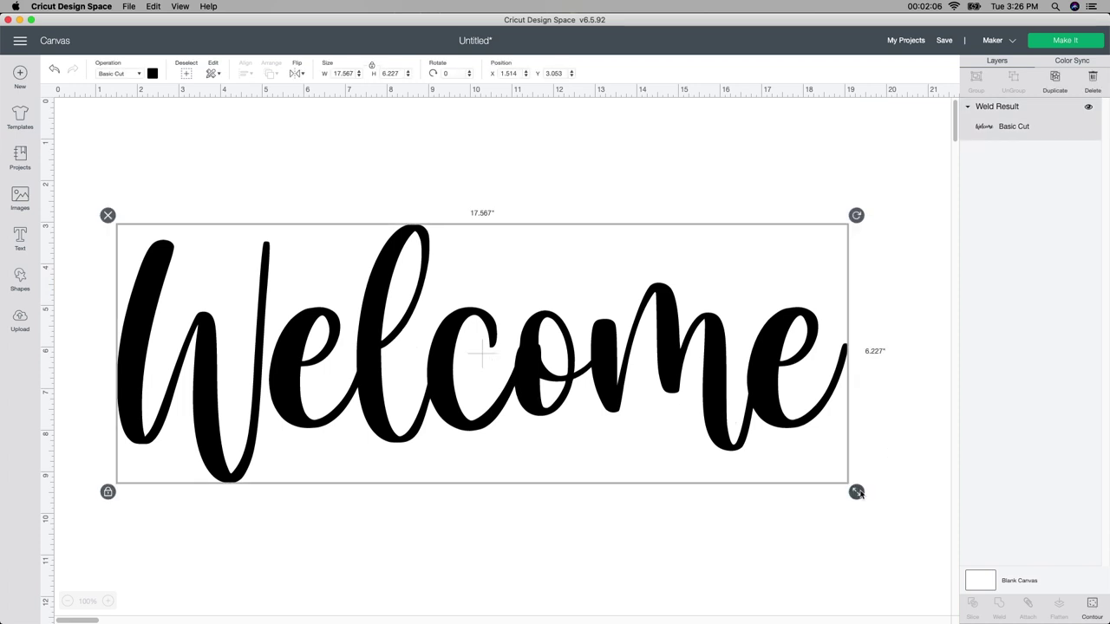
pyautogui.moveTo(857, 492); pyautogui.dragTo(406, 359)
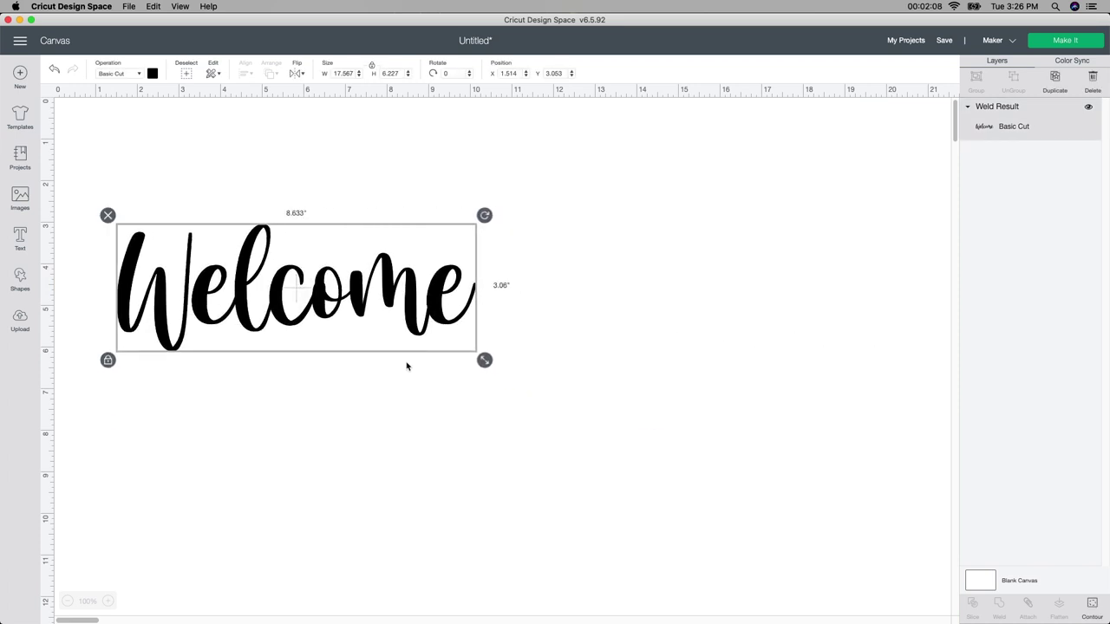
pyautogui.moveTo(357, 319); pyautogui.dragTo(510, 234)
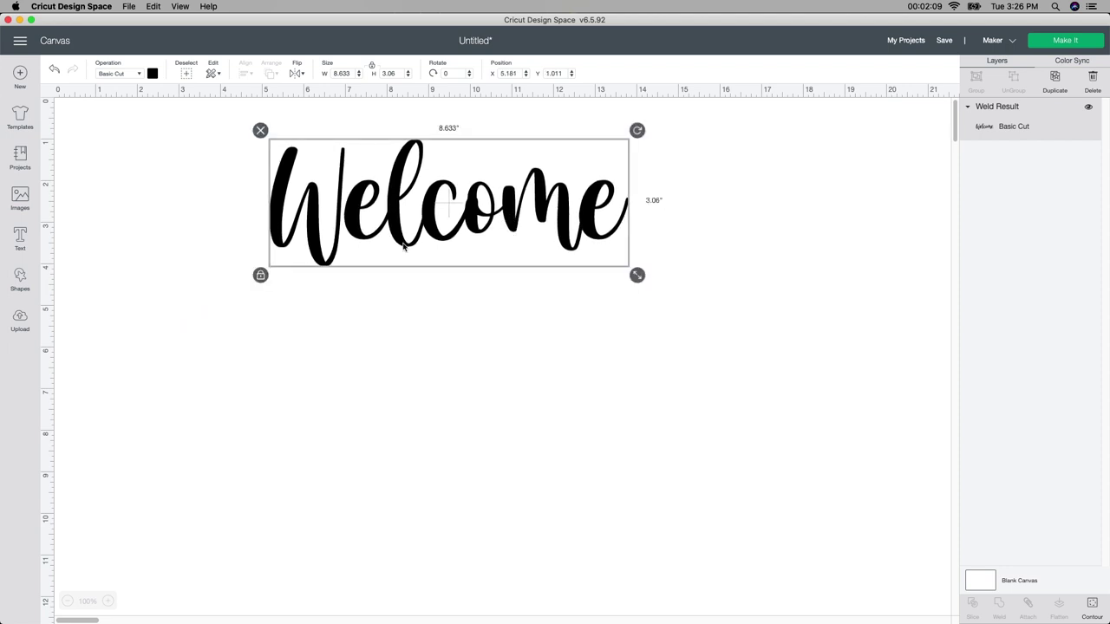
# Step: Add the text "we're so glad you're here" and place it below Welcome
pyautogui.click(20, 239)
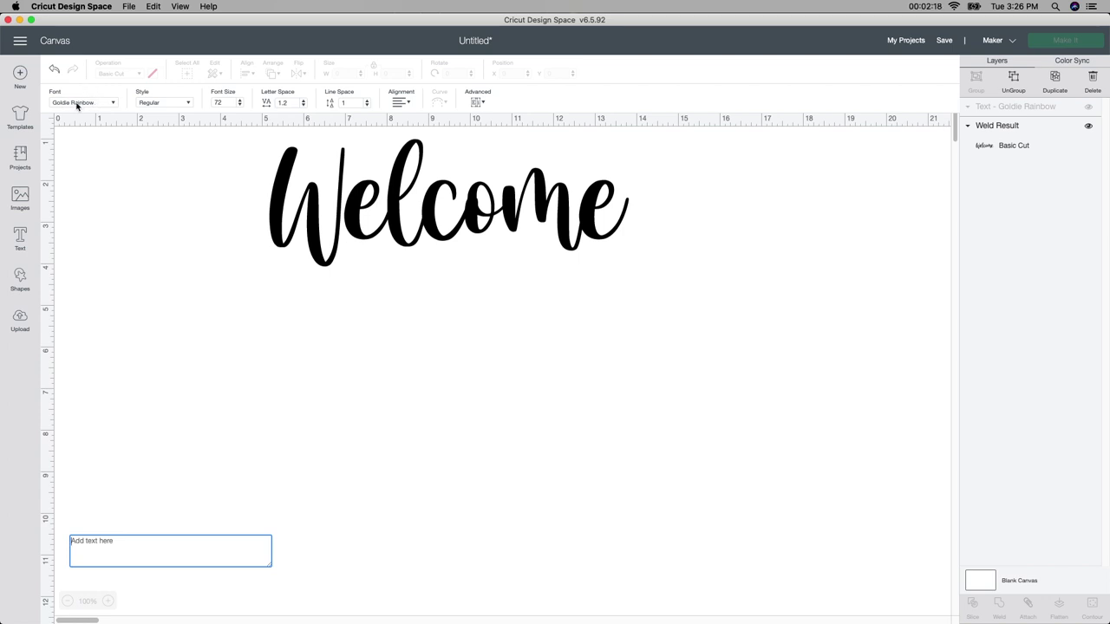
pyautogui.write("we're so glad your")
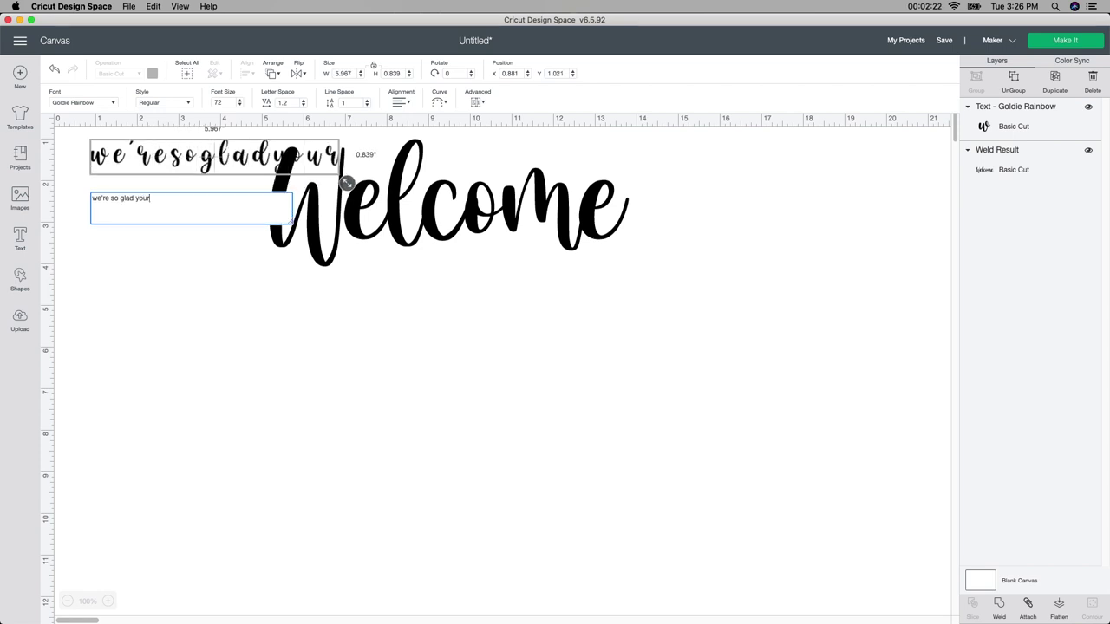
pyautogui.press('BackSpace')
pyautogui.write("'re here")
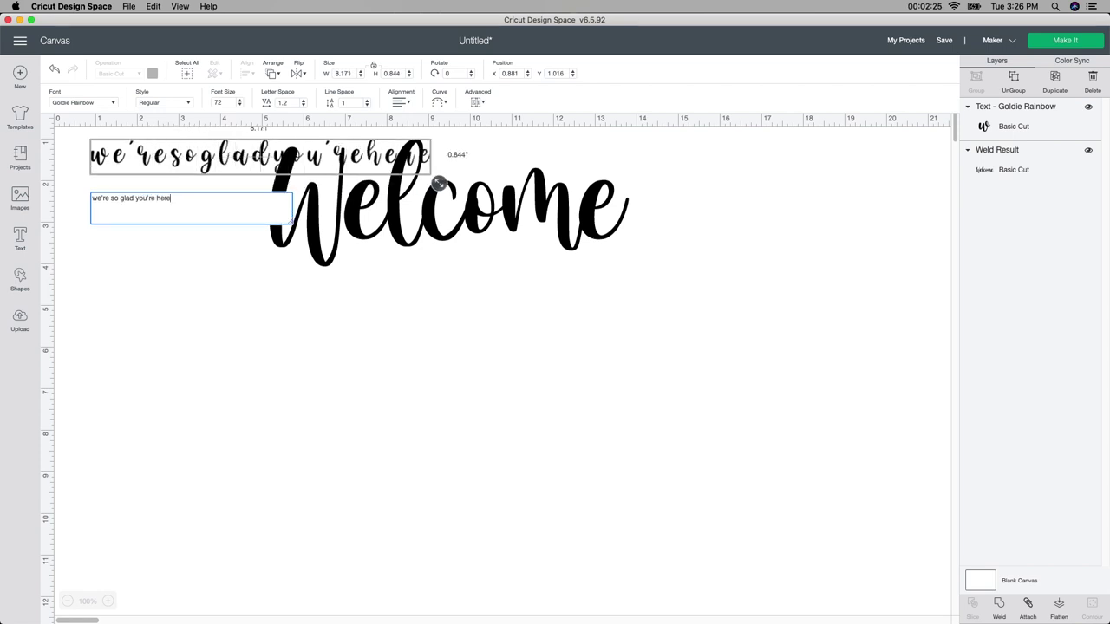
pyautogui.moveTo(208, 163); pyautogui.dragTo(297, 341)
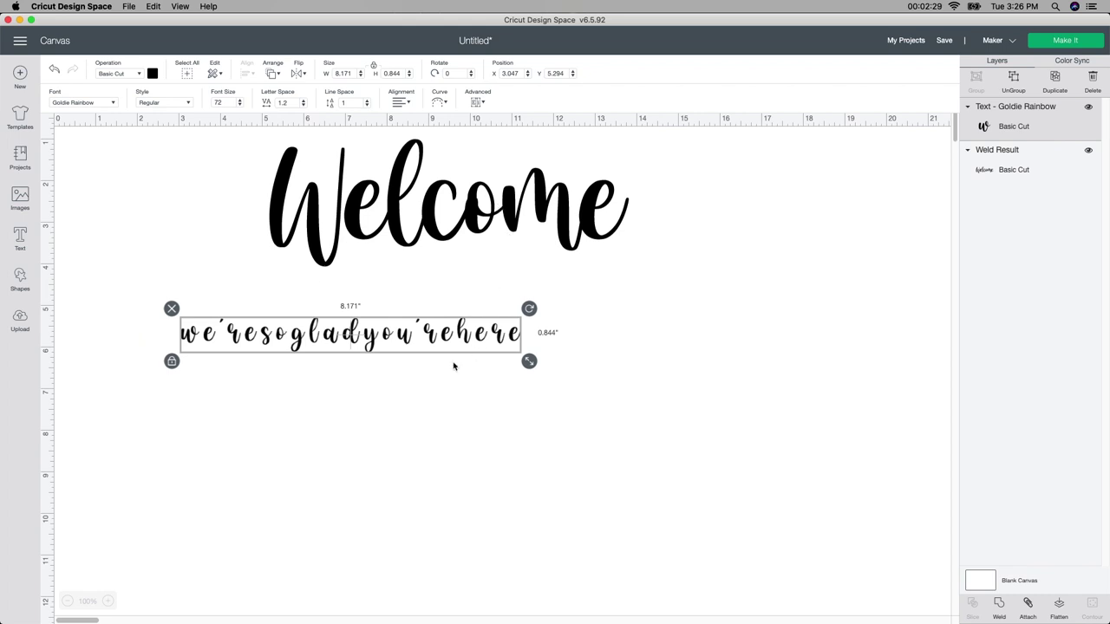
# Step: Set the tagline's font to Base Camp, shrink it to about 6.4 inches wide and place it just under Welcome
pyautogui.click(110, 103)
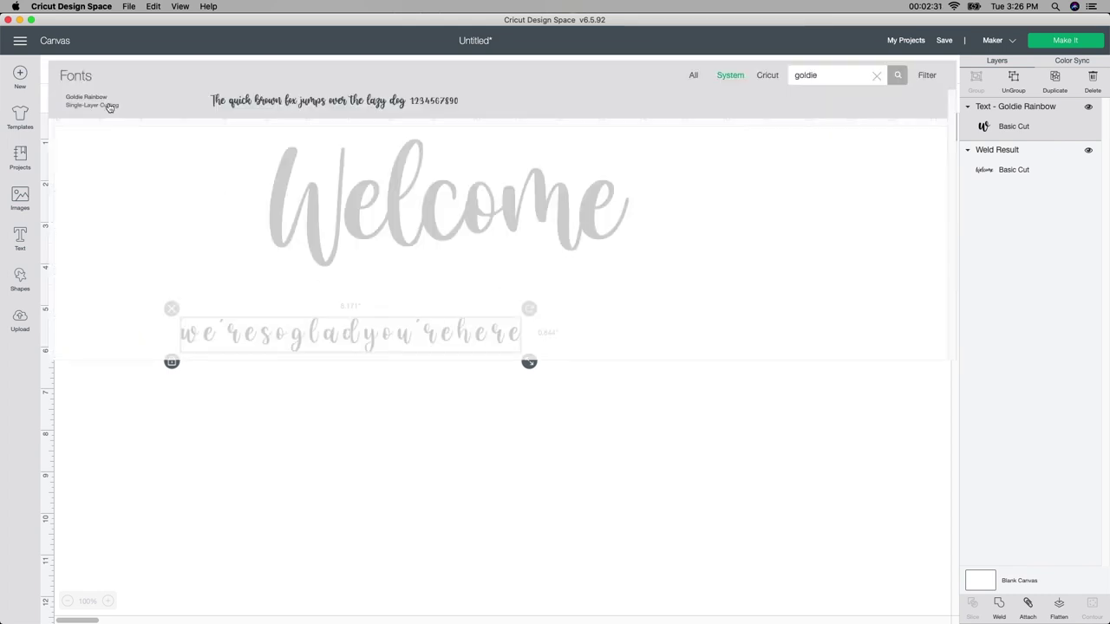
pyautogui.click(878, 78)
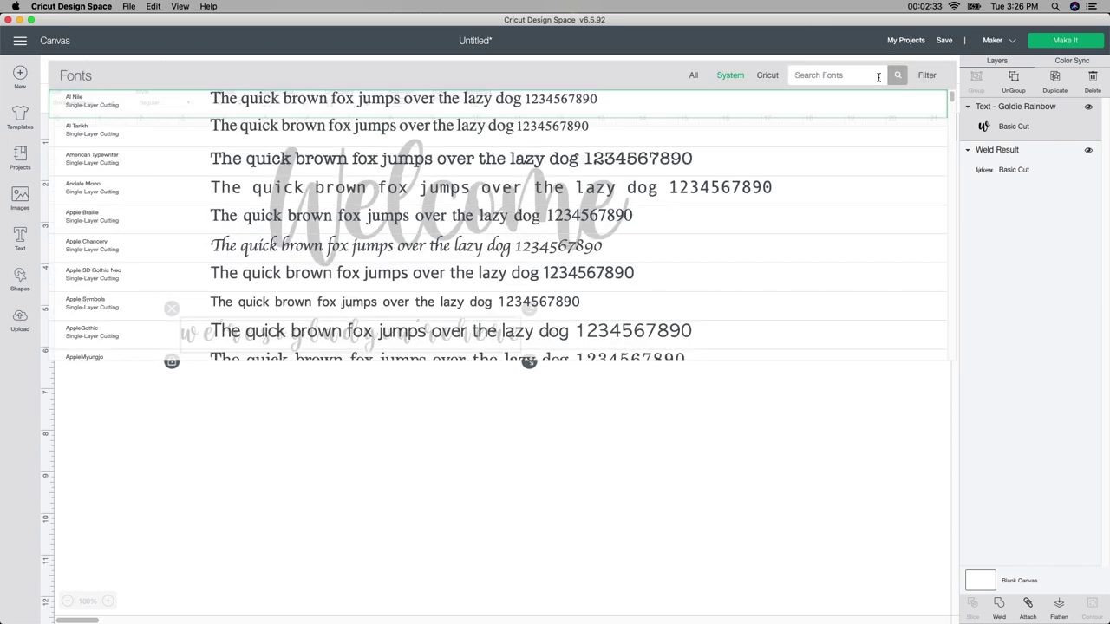
pyautogui.click(694, 76)
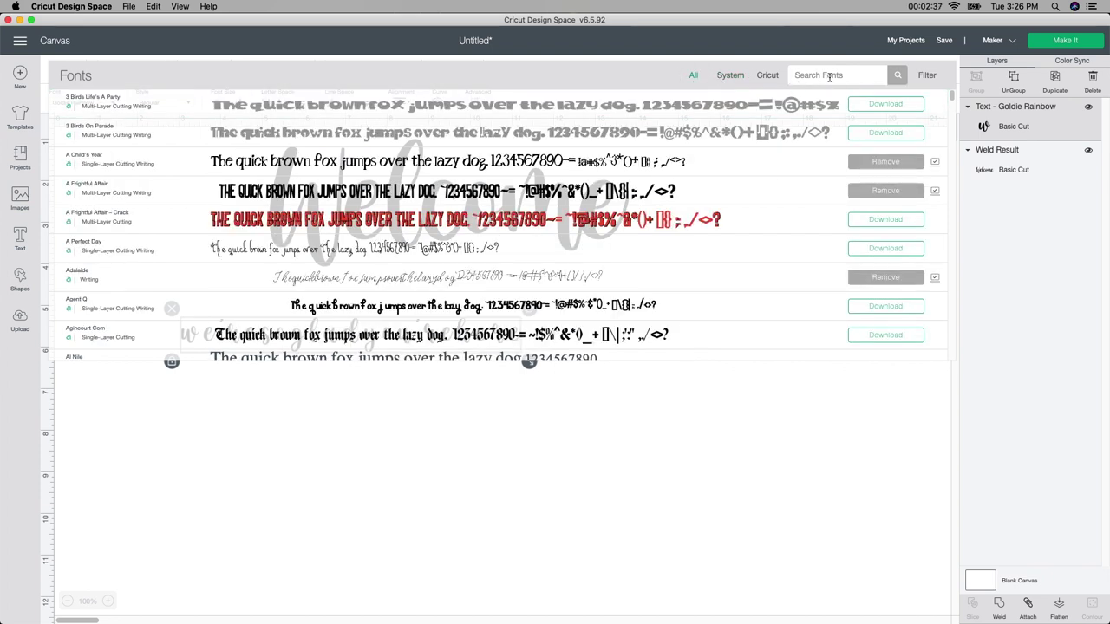
pyautogui.write('Base')
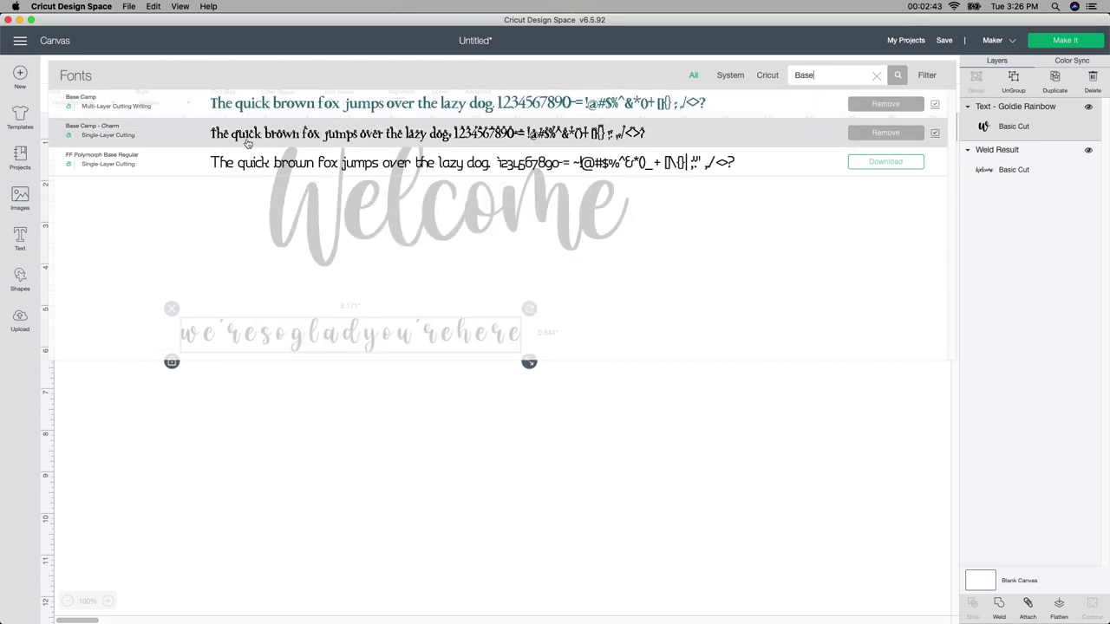
pyautogui.click(313, 114)
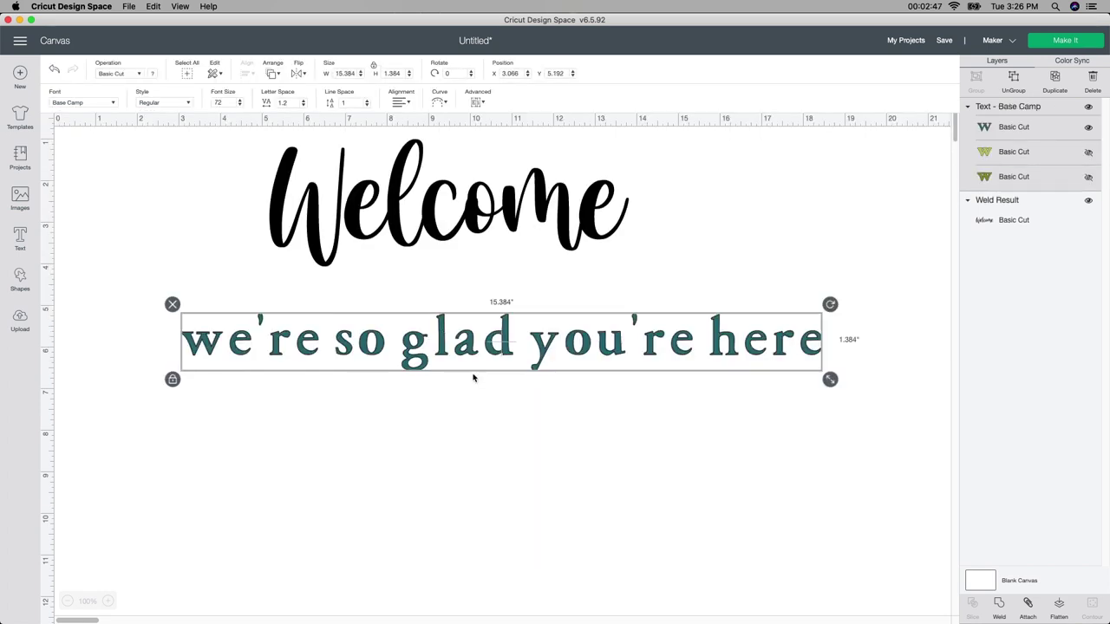
pyautogui.moveTo(830, 379); pyautogui.dragTo(518, 295)
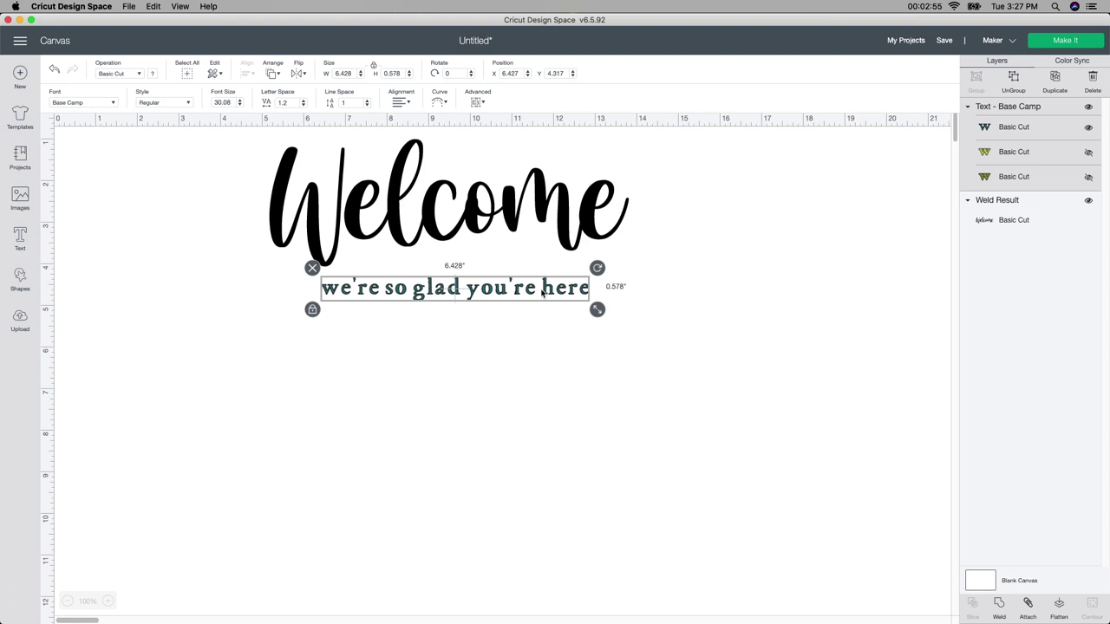
# Step: Change the colour of the "we're so glad you're here" text to black
pyautogui.click(154, 74)
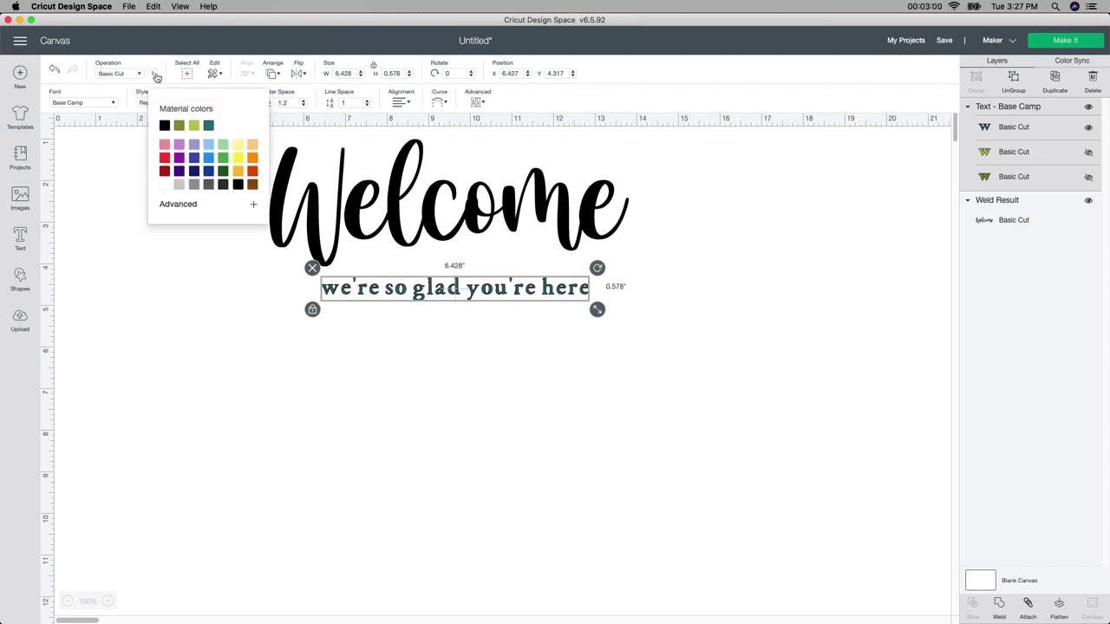
pyautogui.click(164, 127)
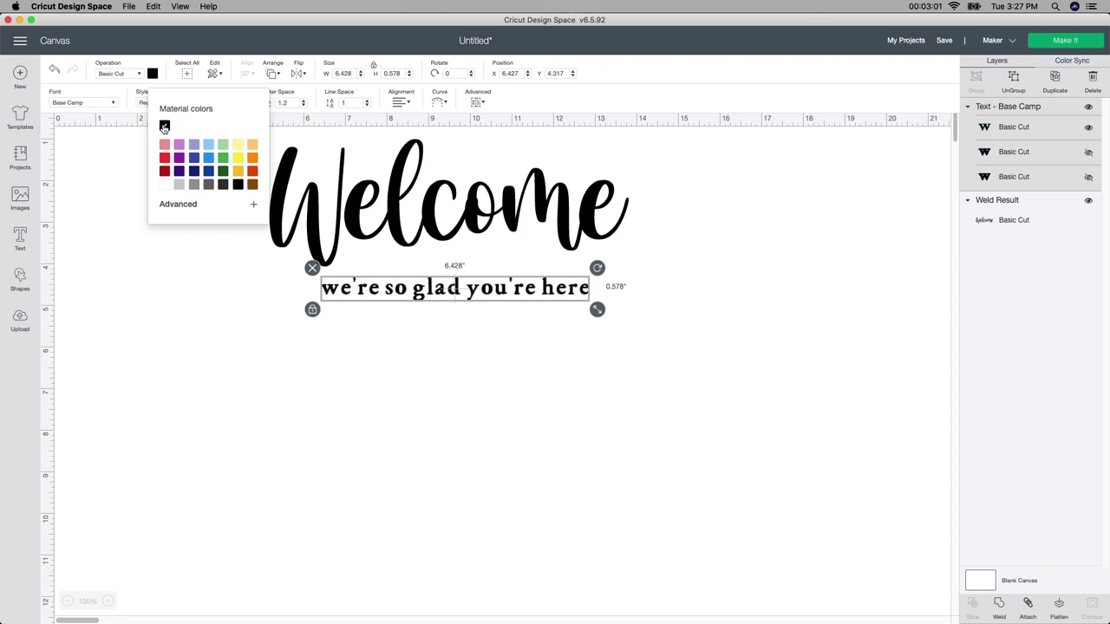
pyautogui.click(230, 366)
pyautogui.click(367, 290)
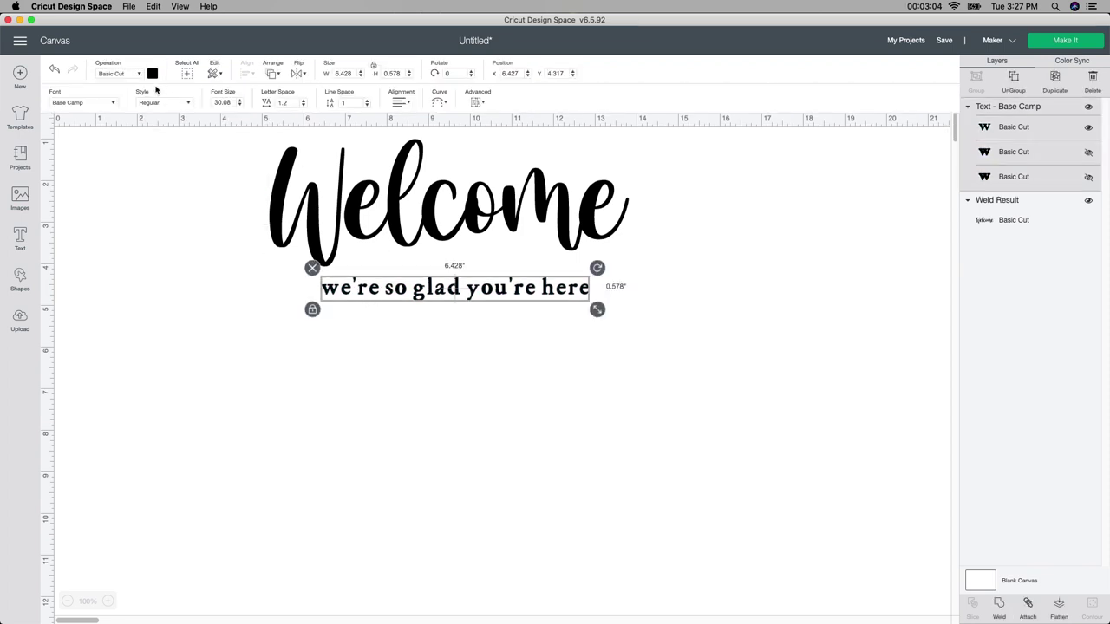
# Step: Tuck the tagline under Welcome, beside the tail of the W, and enlarge it to about 7.2 inches wide
pyautogui.click(349, 201)
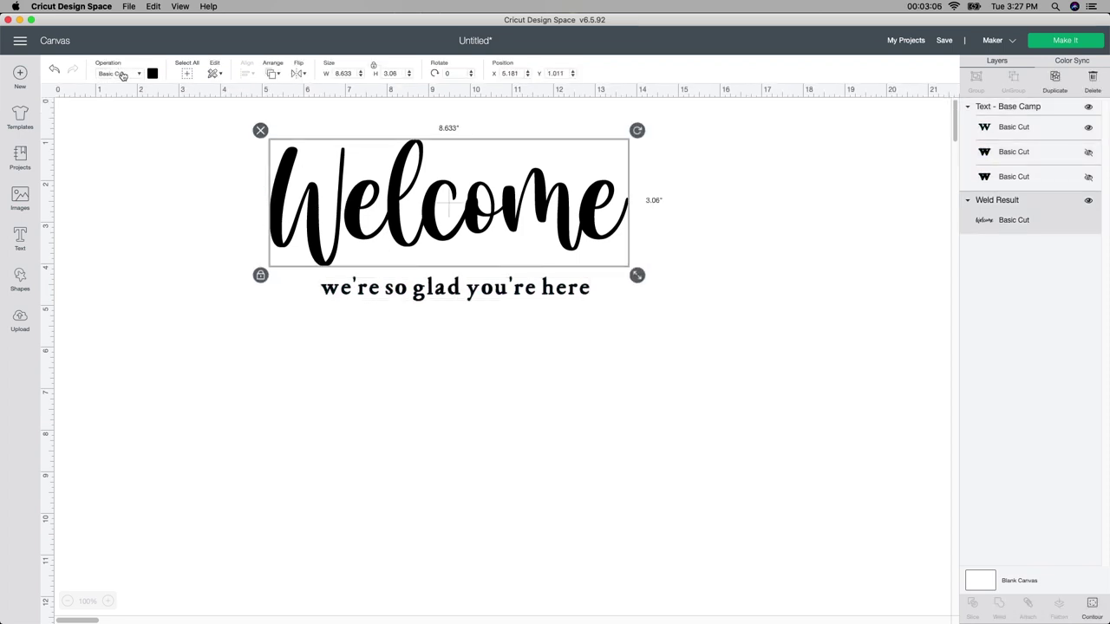
pyautogui.click(437, 342)
pyautogui.moveTo(439, 292); pyautogui.dragTo(462, 269)
pyautogui.click(501, 370)
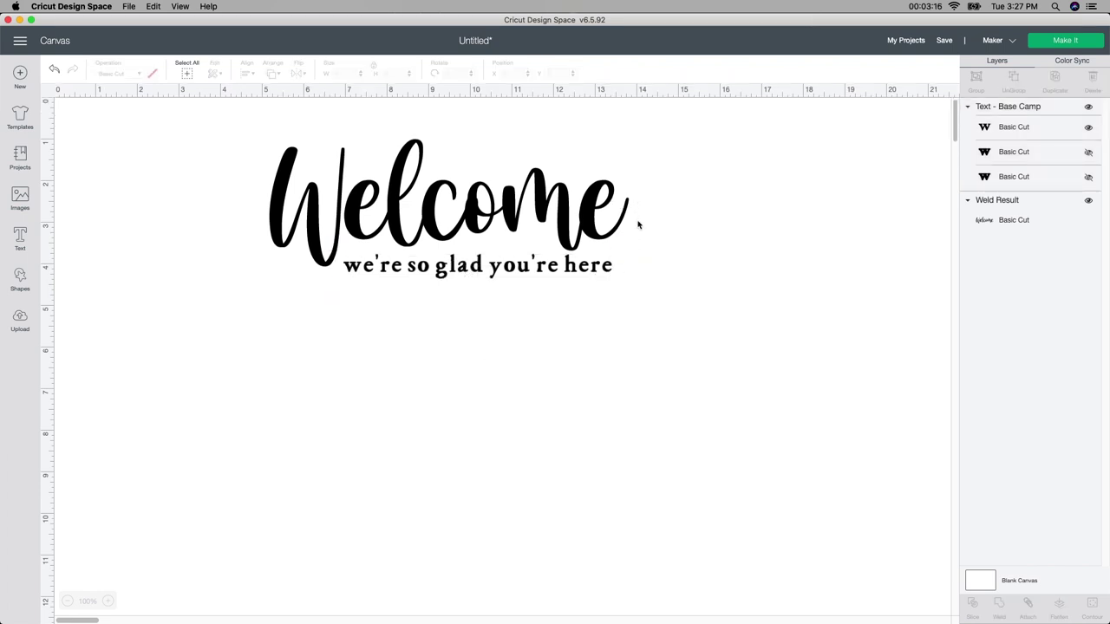
pyautogui.moveTo(572, 268); pyautogui.dragTo(654, 293)
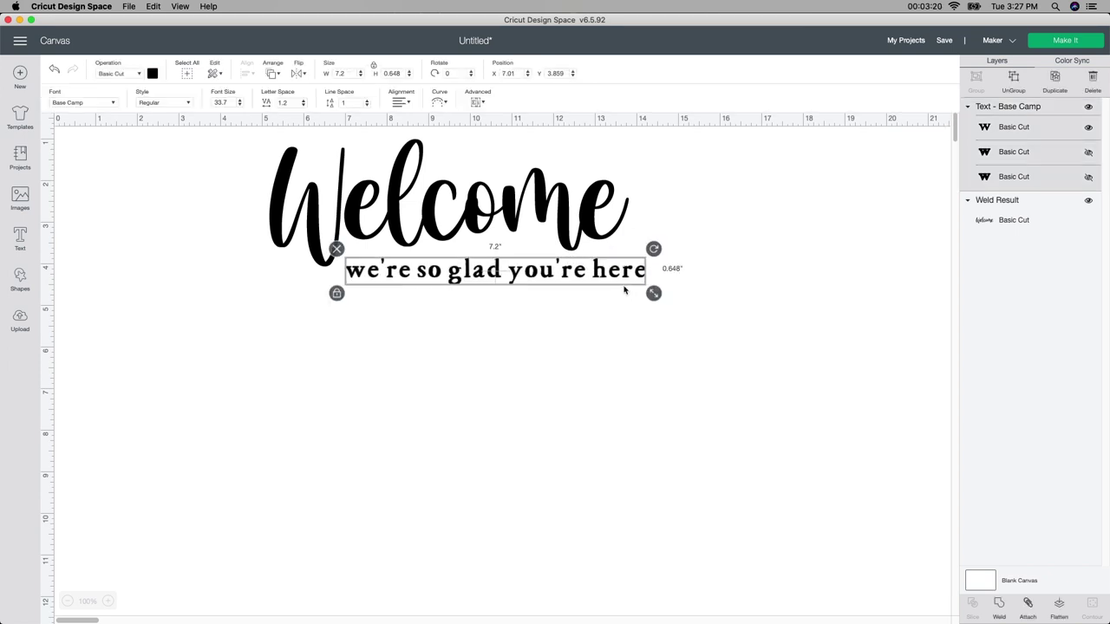
# Step: Resize the tagline to about 7.1 by 0.76 inches and nudge it closer to the tail of the W
pyautogui.moveTo(653, 294); pyautogui.dragTo(607, 282)
pyautogui.click(575, 397)
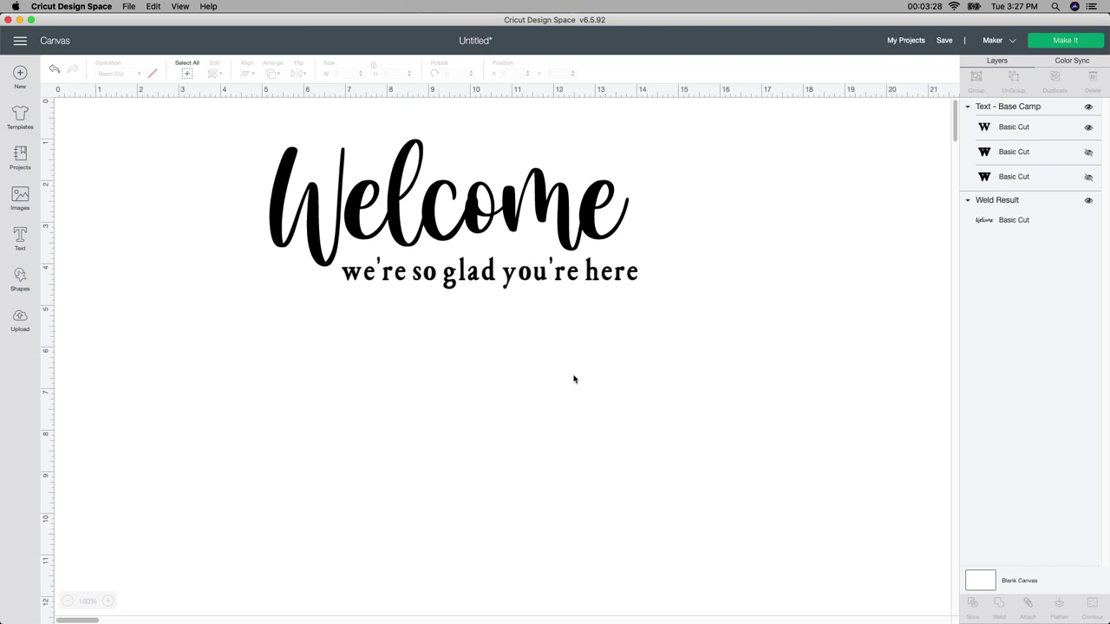
pyautogui.moveTo(581, 285); pyautogui.dragTo(593, 277)
pyautogui.click(659, 245)
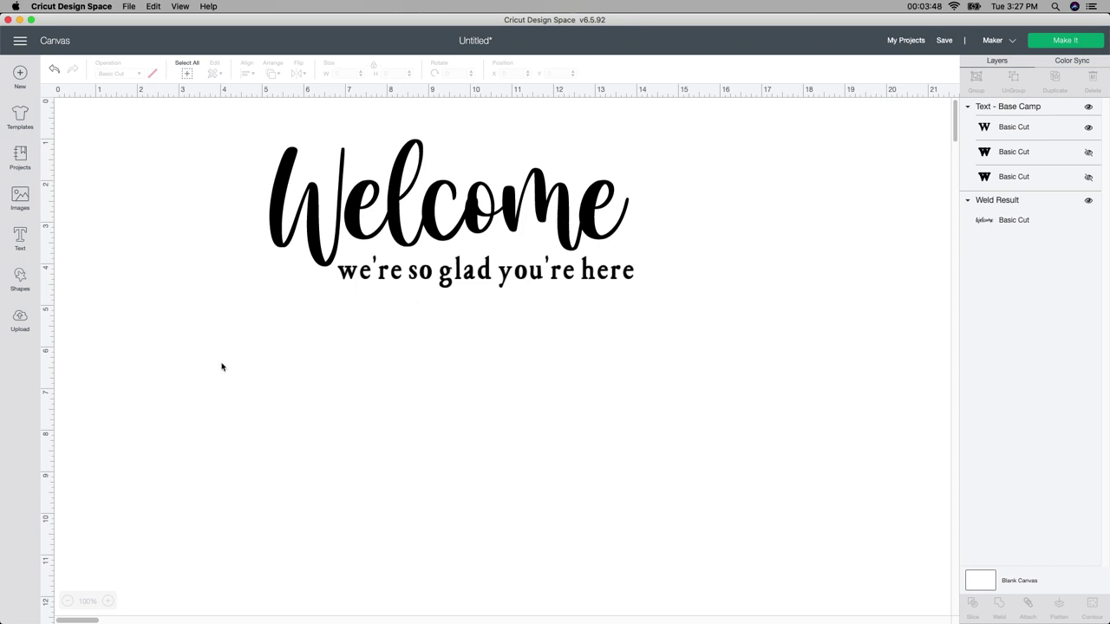
# Step: Add a circle, place it below the lettering and set its width to 18 inches
pyautogui.click(27, 280)
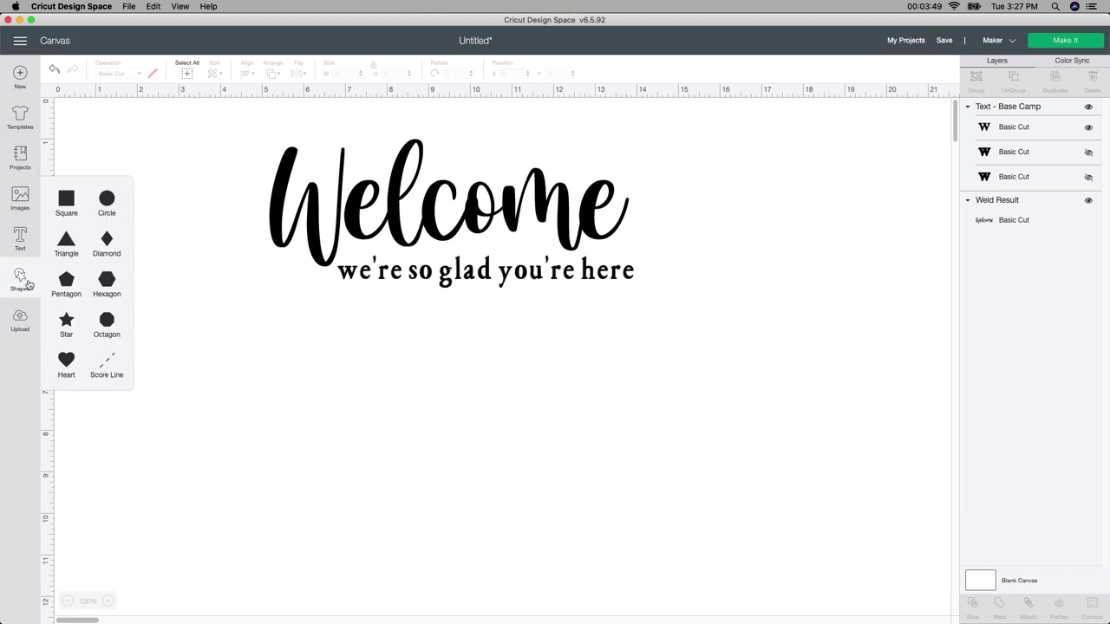
pyautogui.click(106, 201)
pyautogui.moveTo(143, 184); pyautogui.dragTo(372, 388)
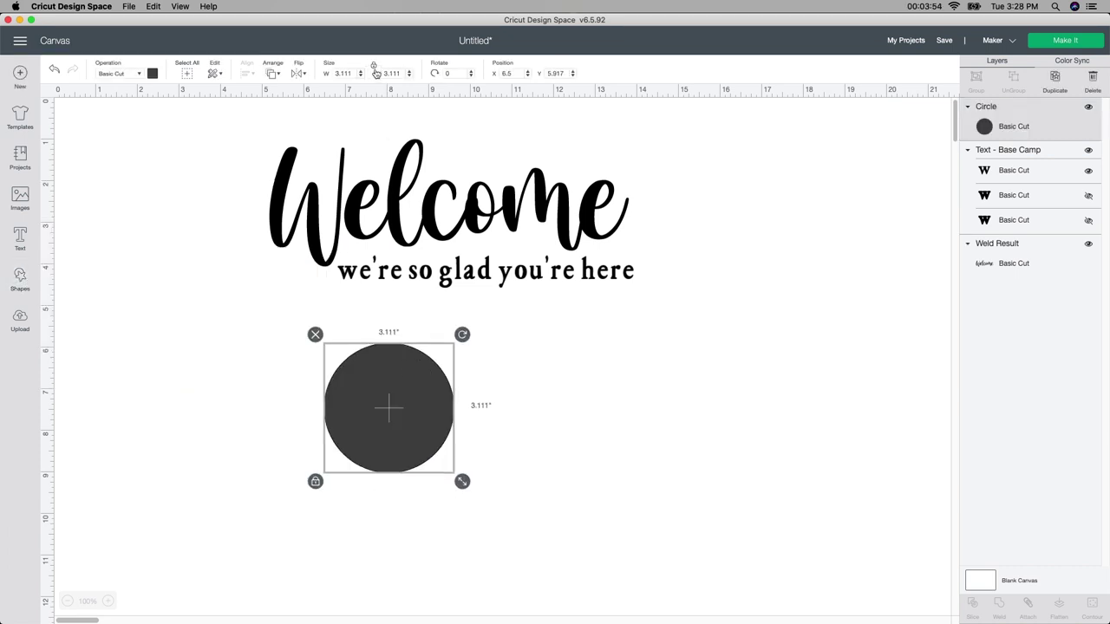
pyautogui.click(346, 73)
pyautogui.press('BackSpace')
pyautogui.press('BackSpace')
pyautogui.press('BackSpace')
pyautogui.write('18')
pyautogui.press('Tab')
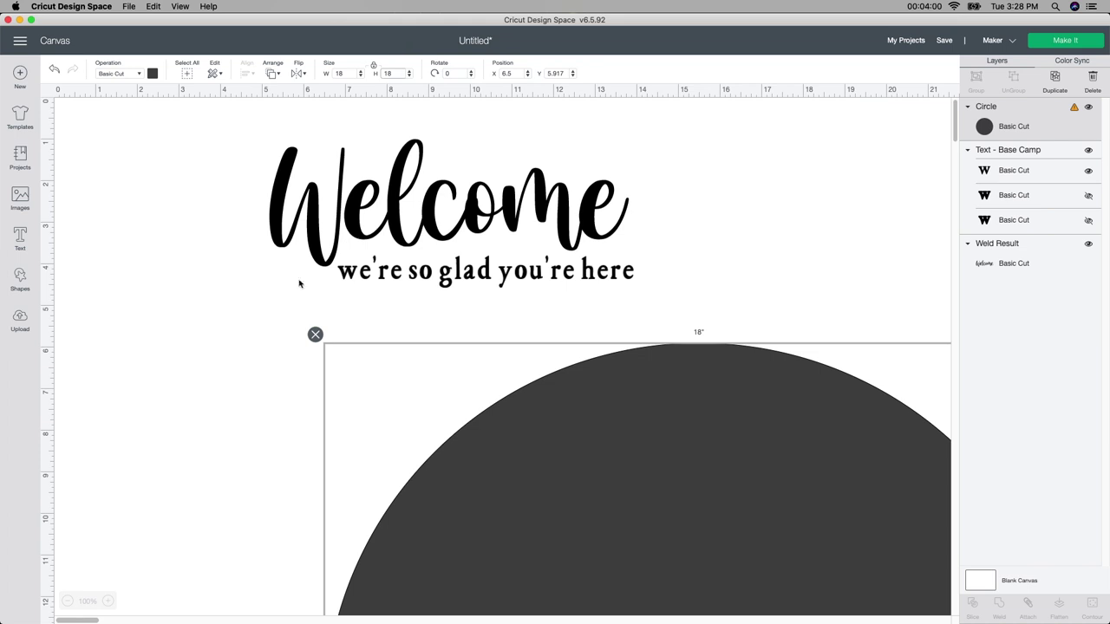
# Step: Attach Welcome and the tagline to each other and place them on the circle, slightly below its centre
pyautogui.click(68, 600)
pyautogui.click(68, 600)
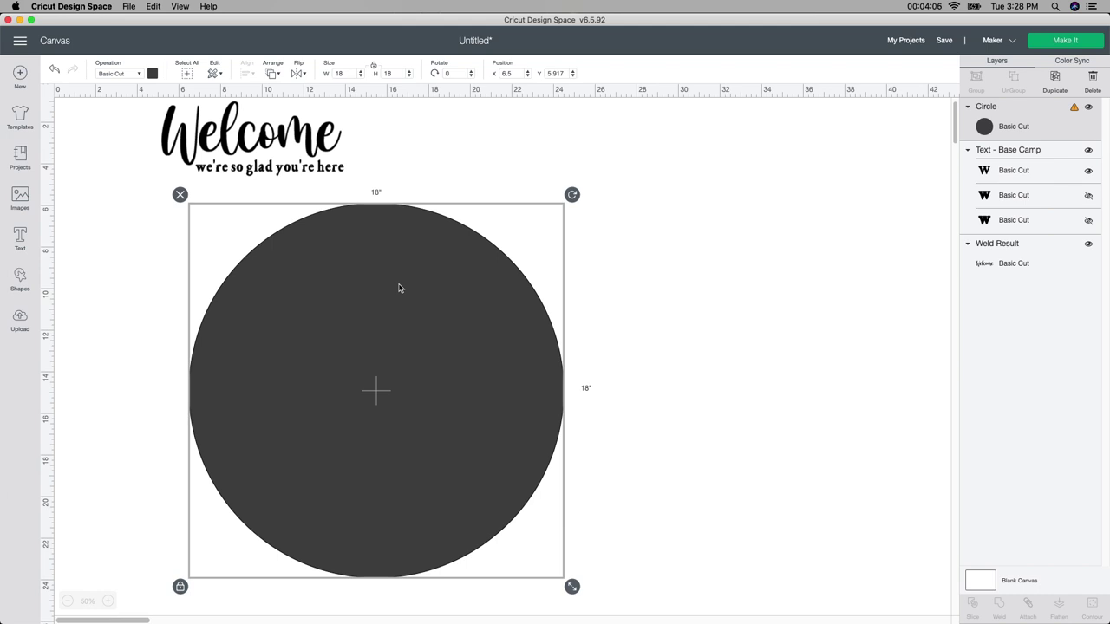
pyautogui.click(556, 238)
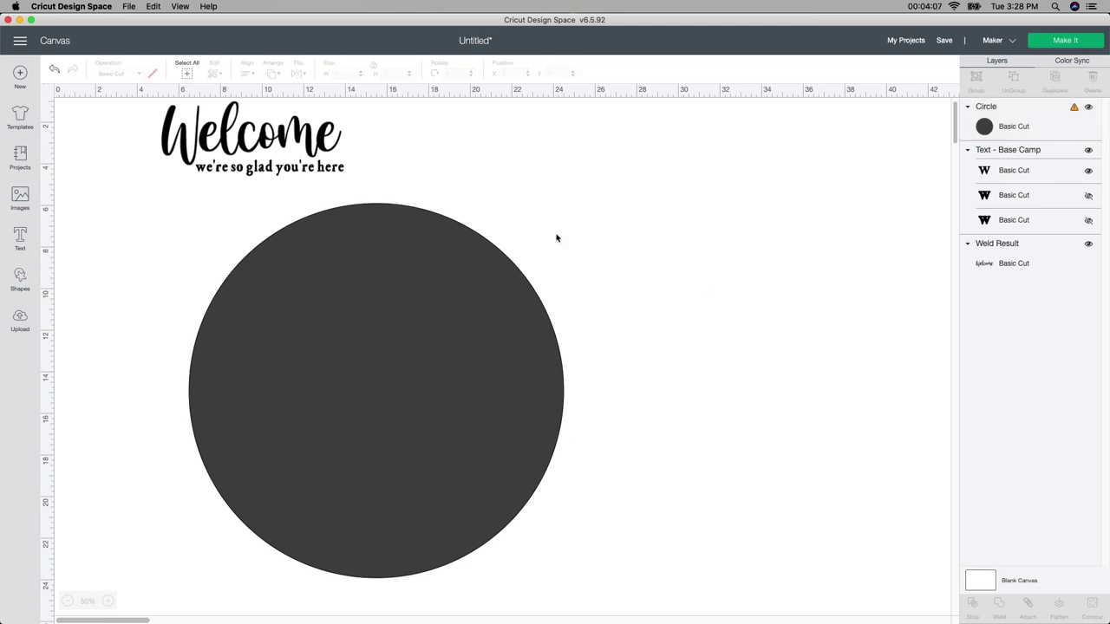
pyautogui.click(309, 163)
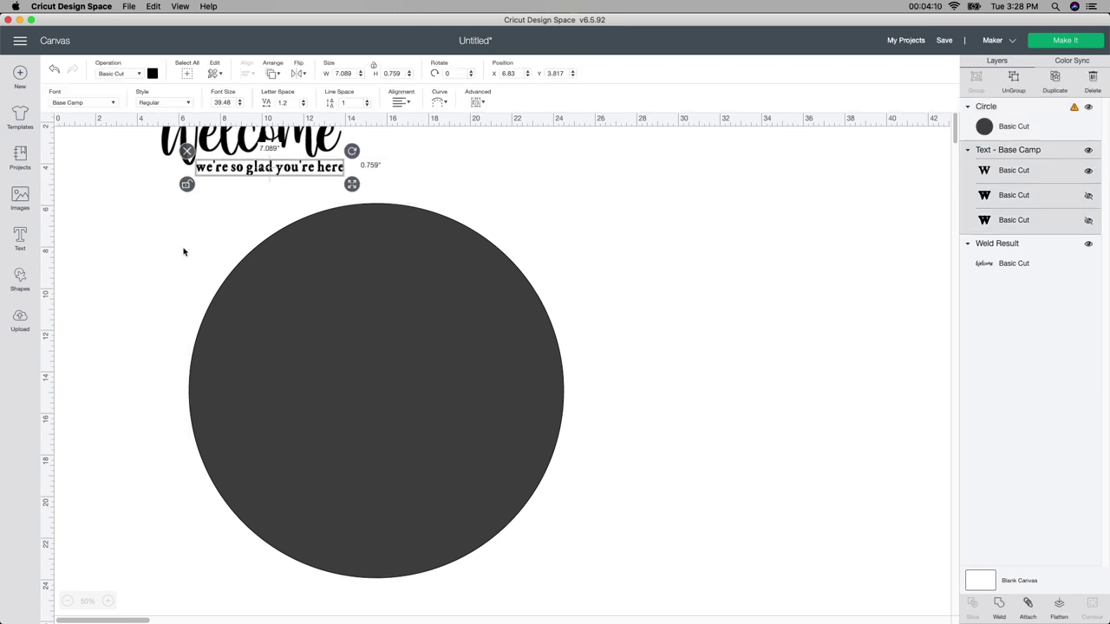
pyautogui.scroll(1, 178, 251)
pyautogui.click(138, 180)
pyautogui.moveTo(136, 141); pyautogui.dragTo(356, 195)
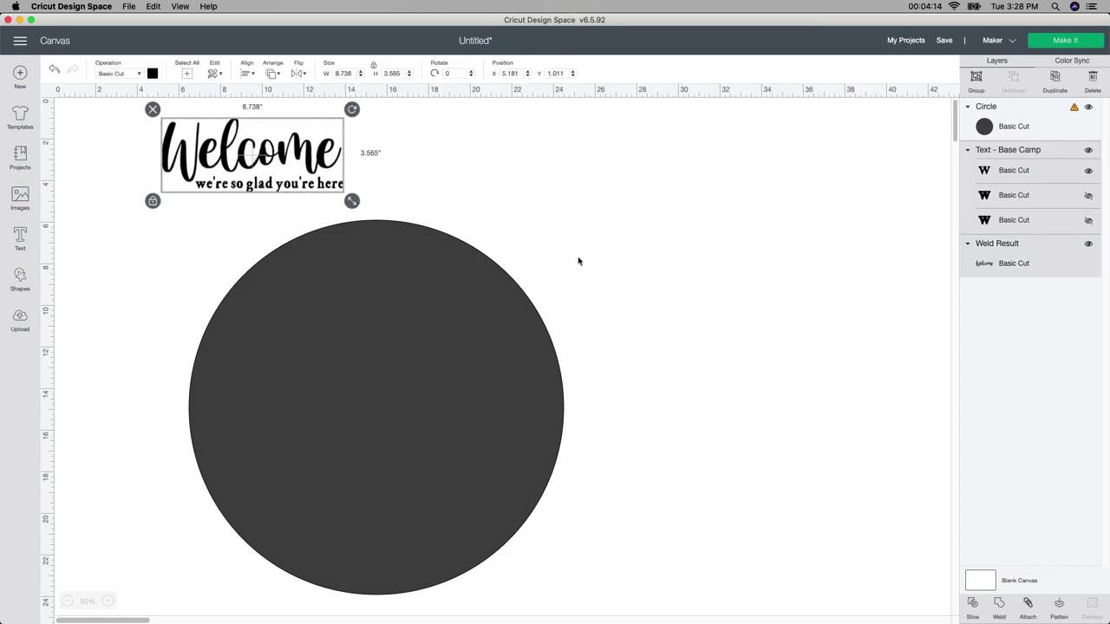
pyautogui.click(1028, 607)
pyautogui.moveTo(257, 154); pyautogui.dragTo(393, 425)
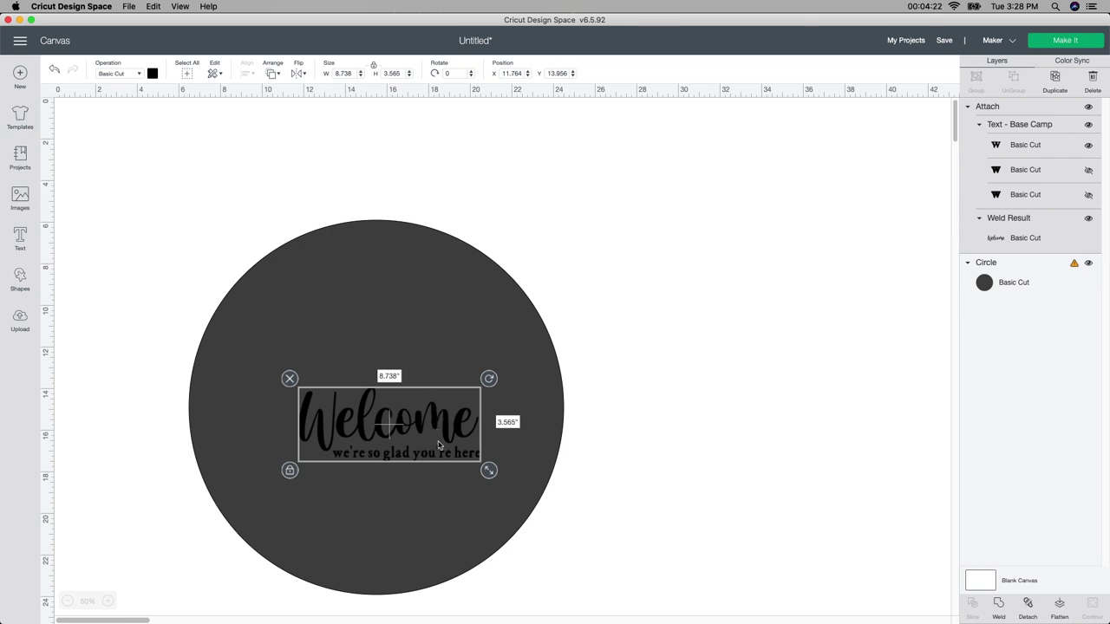
# Step: Unlock the attached lettering's proportions, set its height to 5 inches and stretch it to about 11.2 inches wide
pyautogui.click(374, 68)
pyautogui.click(398, 72)
pyautogui.write('5')
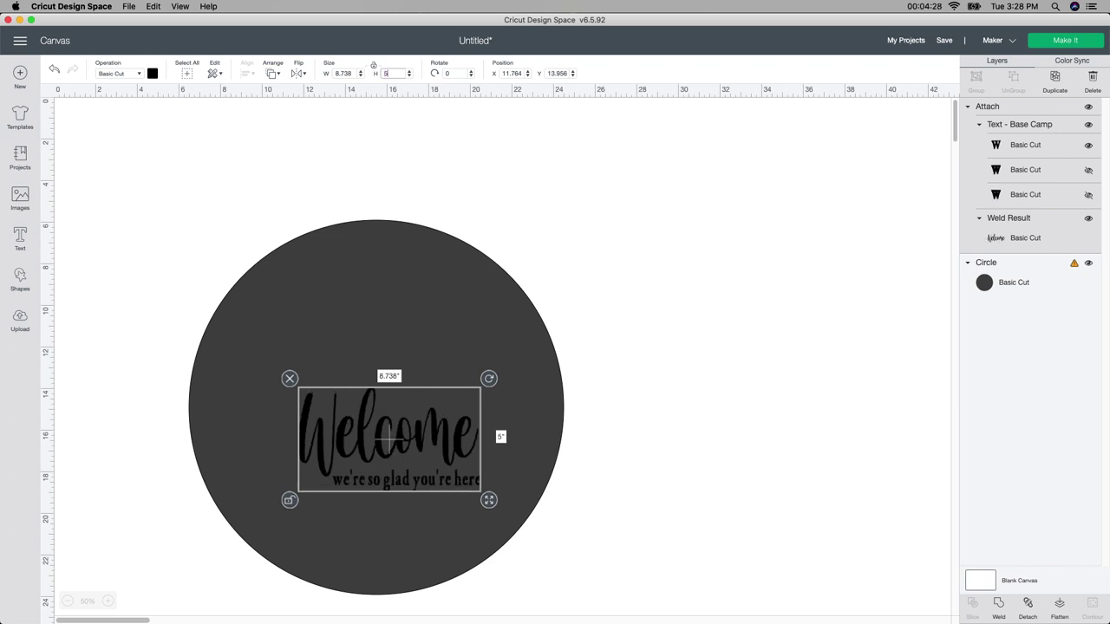
pyautogui.moveTo(489, 501); pyautogui.dragTo(540, 498)
pyautogui.moveTo(471, 476); pyautogui.dragTo(465, 471)
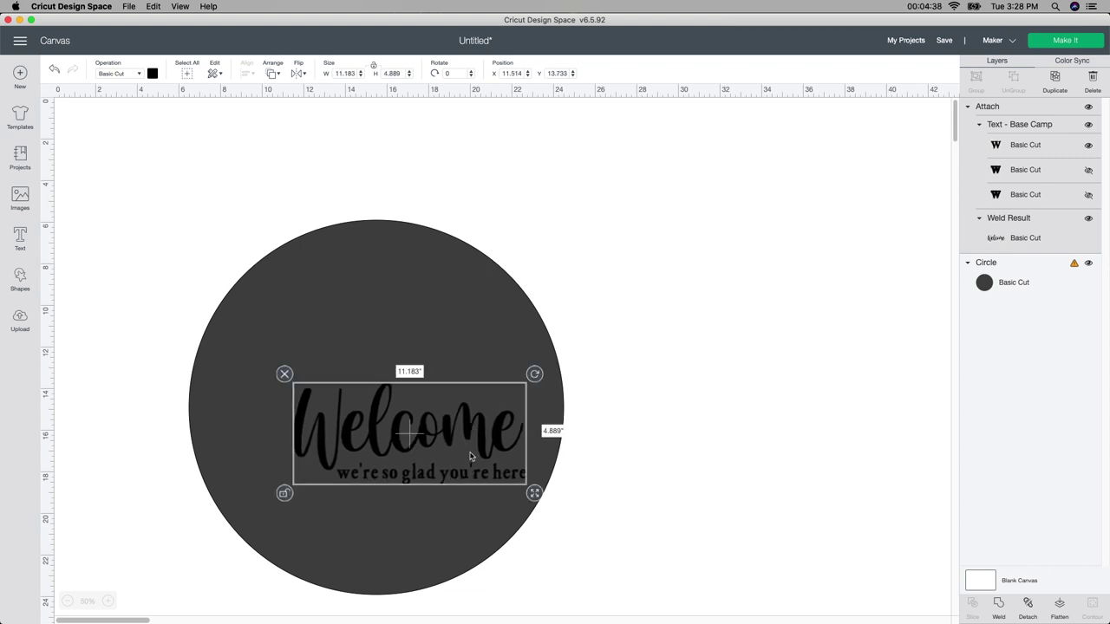
# Step: Widen the lettering to about 11.8 inches with a height of 5 inches, and shift it towards the circle's centre
pyautogui.moveTo(475, 431); pyautogui.dragTo(469, 425)
pyautogui.moveTo(528, 486); pyautogui.dragTo(542, 487)
pyautogui.click(391, 73)
pyautogui.write('5')
pyautogui.press('Return')
pyautogui.click(675, 397)
pyautogui.click(452, 436)
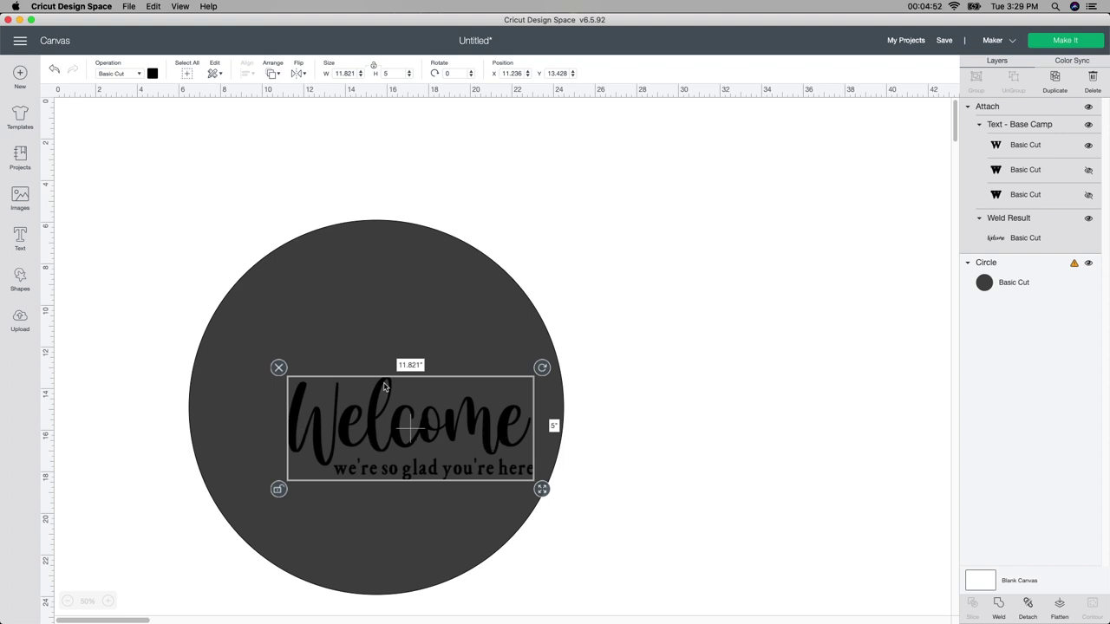
pyautogui.click(652, 518)
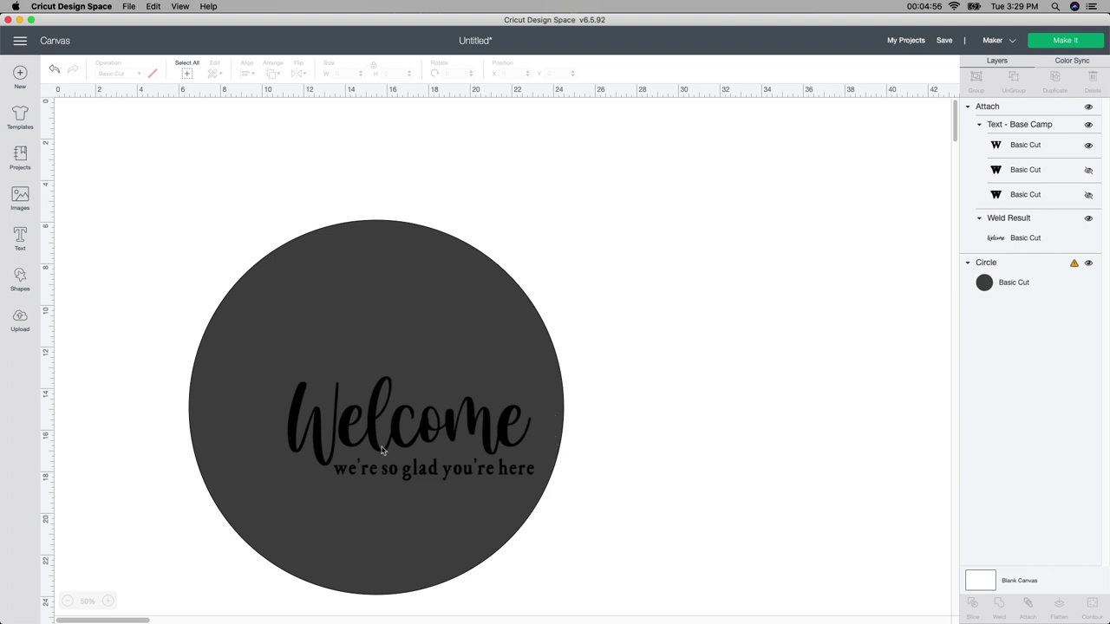
pyautogui.click(455, 430)
pyautogui.moveTo(455, 430); pyautogui.dragTo(450, 429)
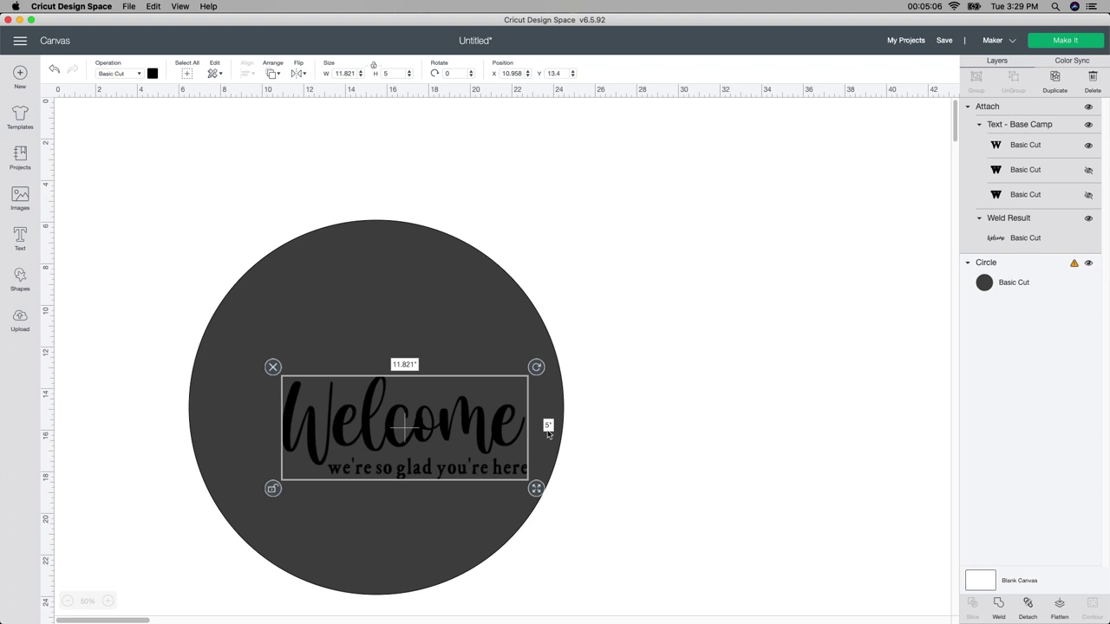
pyautogui.click(595, 449)
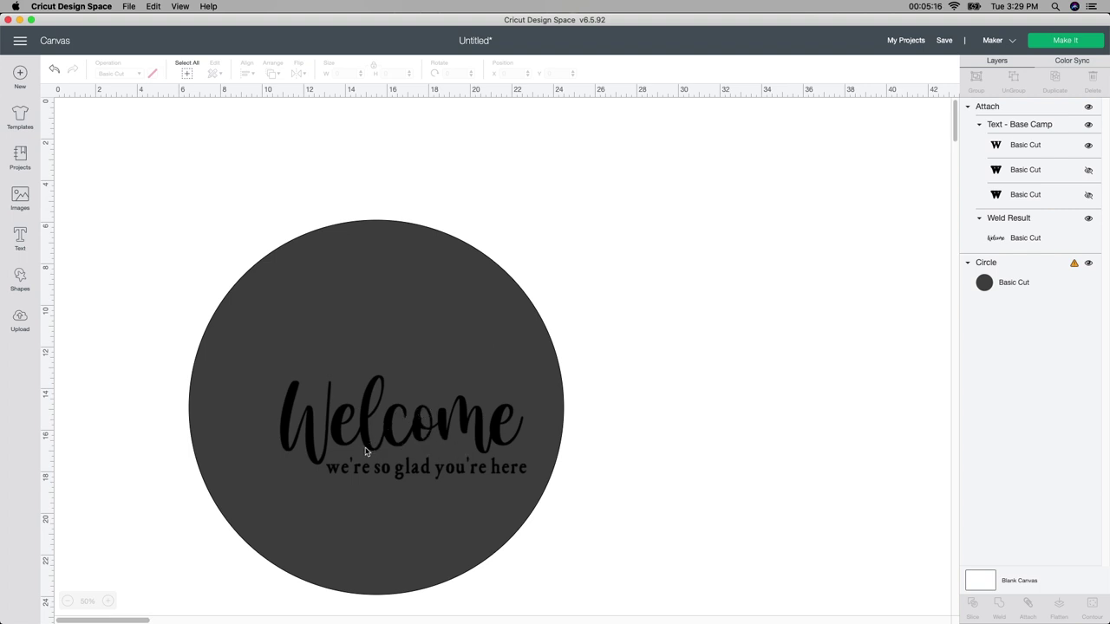
# Step: Move the lettering off the circle, delete the circle and bring the lettering back to its place
pyautogui.moveTo(407, 438); pyautogui.dragTo(730, 362)
pyautogui.click(434, 382)
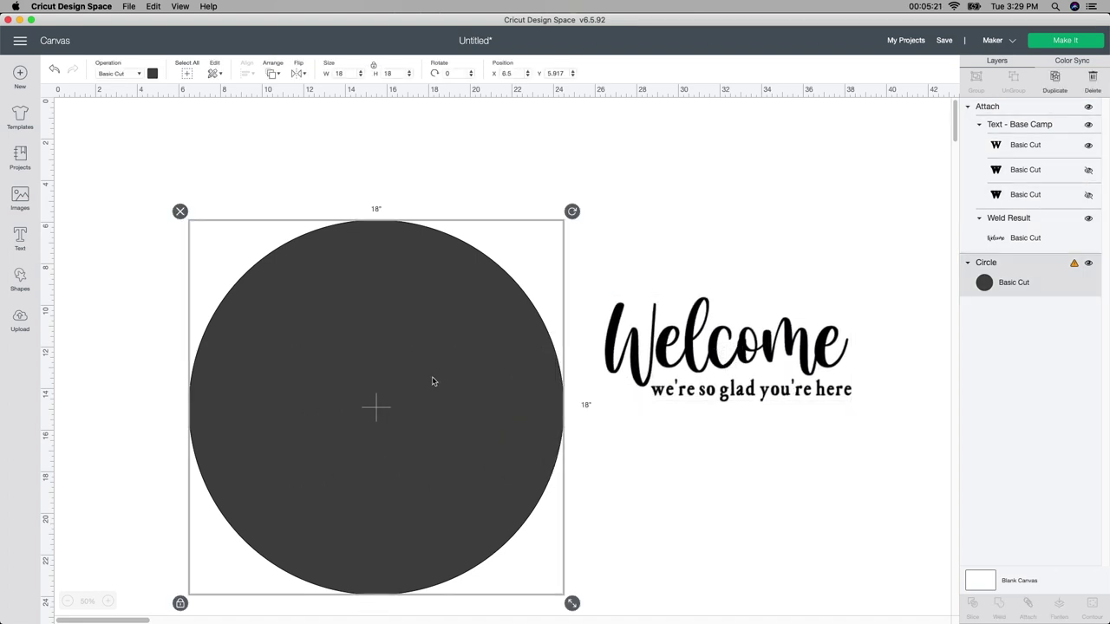
pyautogui.click(180, 211)
pyautogui.moveTo(694, 340); pyautogui.dragTo(291, 324)
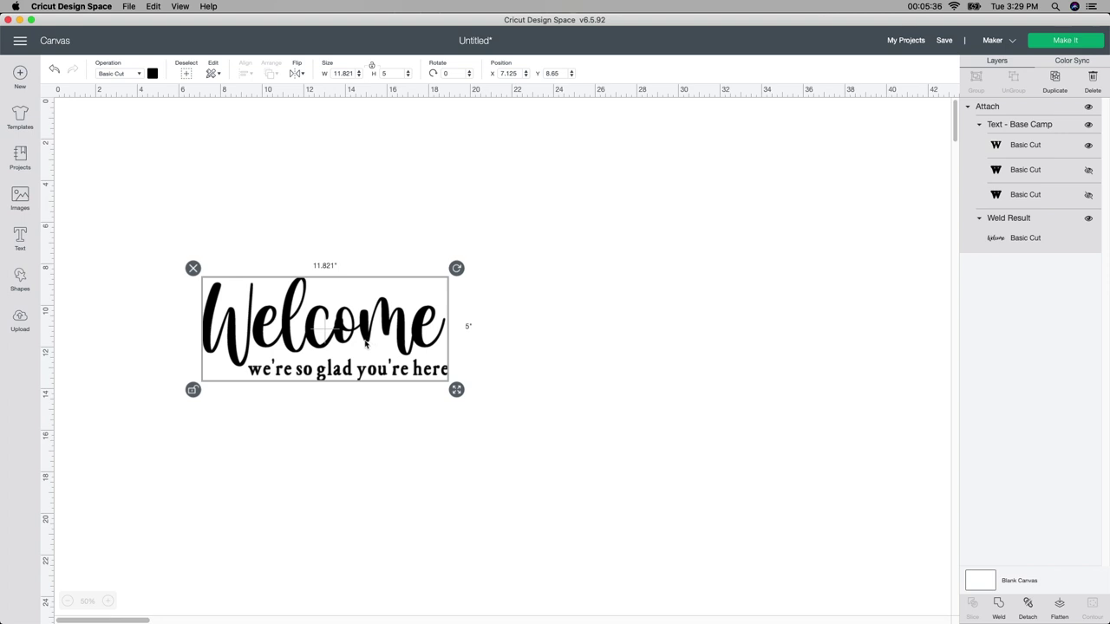
# Step: Add a square over the lettering, unlock its proportions and stretch it to about 16.8 by 6.8 inches
pyautogui.click(26, 289)
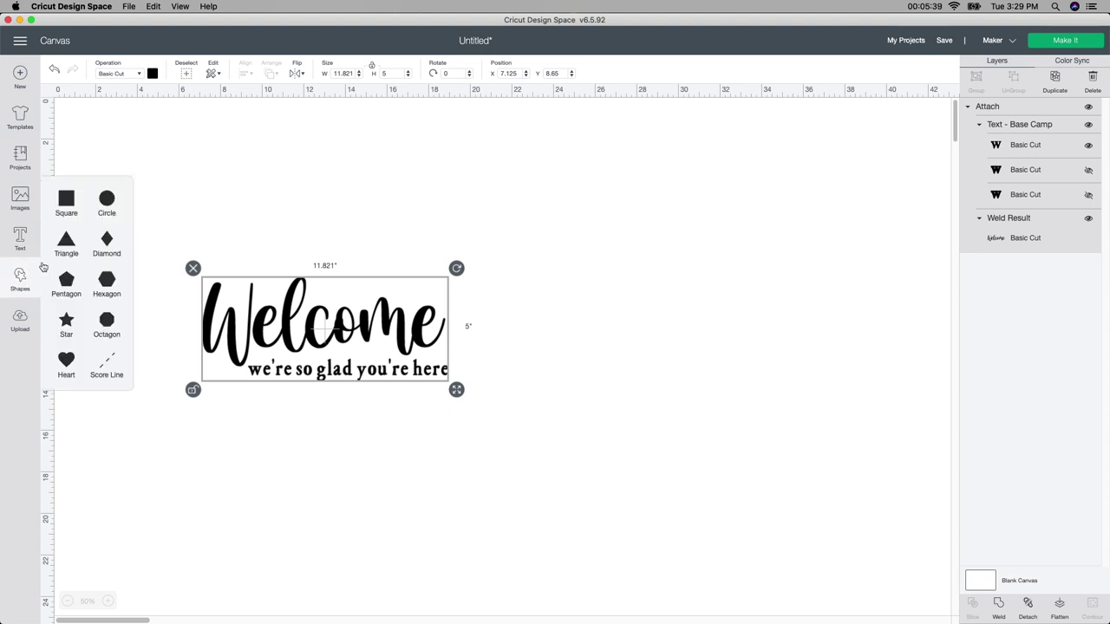
pyautogui.click(66, 205)
pyautogui.moveTo(96, 156); pyautogui.dragTo(173, 305)
pyautogui.click(131, 329)
pyautogui.moveTo(214, 328); pyautogui.dragTo(508, 409)
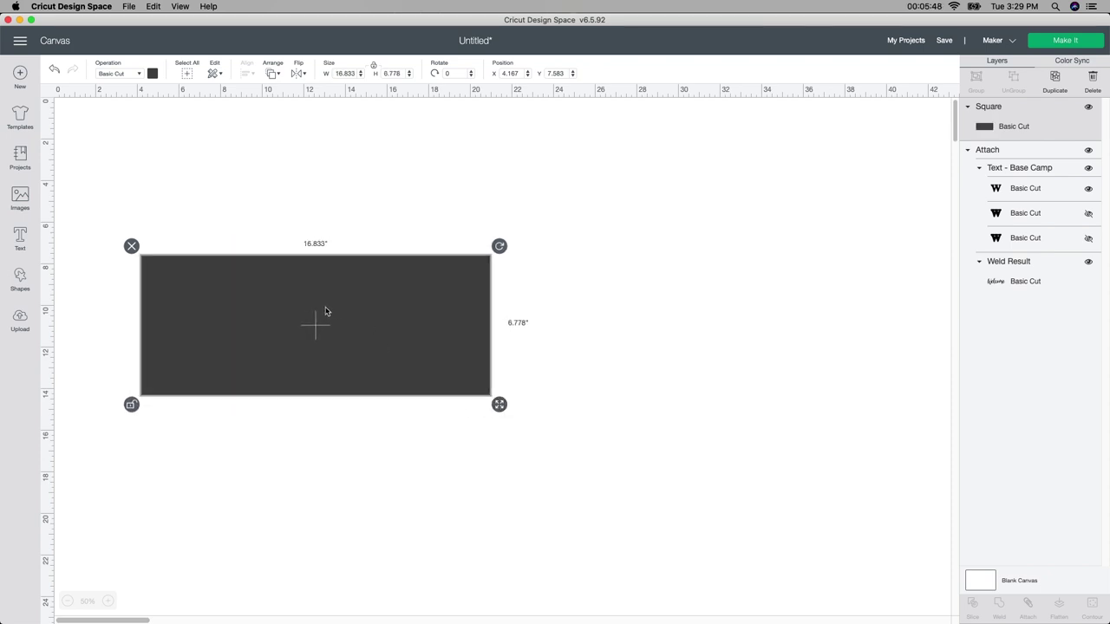
# Step: Send the rectangle to the back and nudge the lettering into the middle of it
pyautogui.click(273, 74)
pyautogui.click(286, 92)
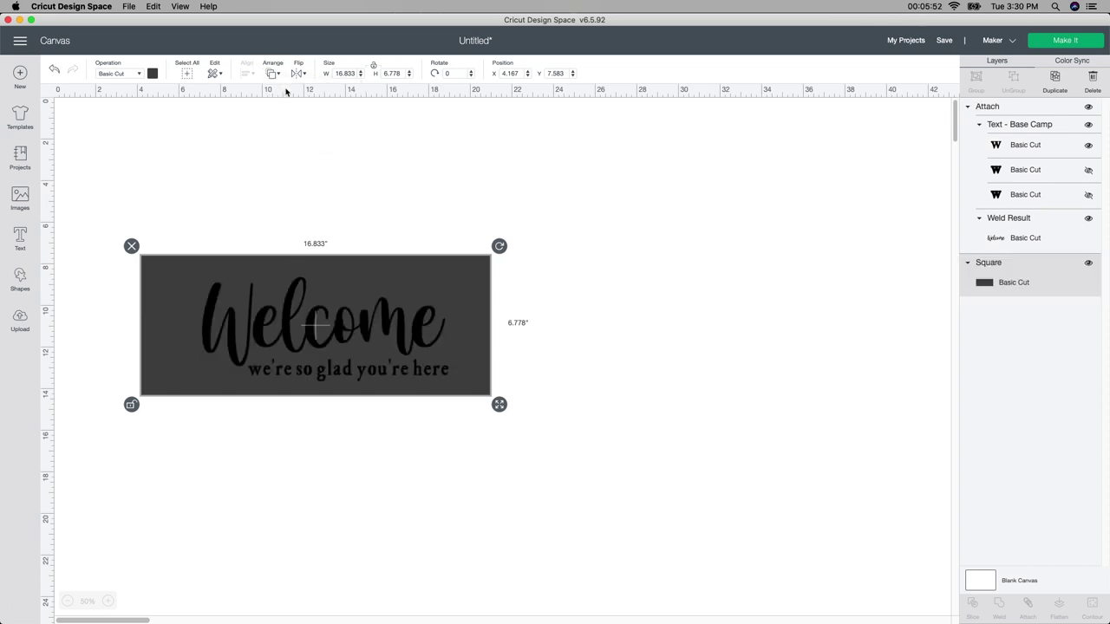
pyautogui.click(344, 325)
pyautogui.moveTo(345, 325); pyautogui.dragTo(340, 327)
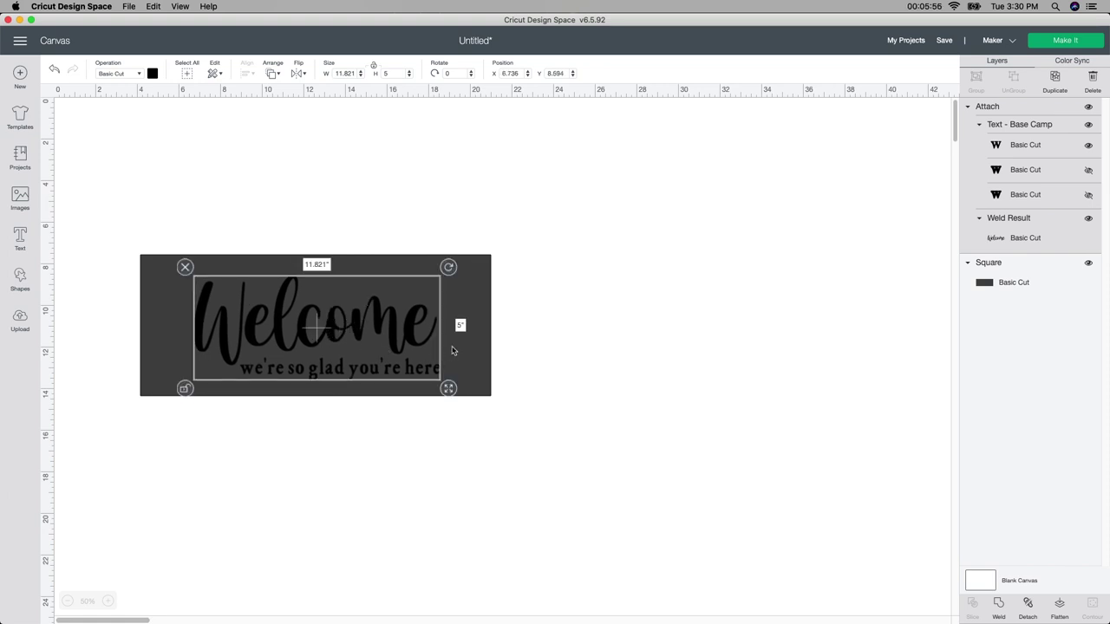
pyautogui.click(274, 73)
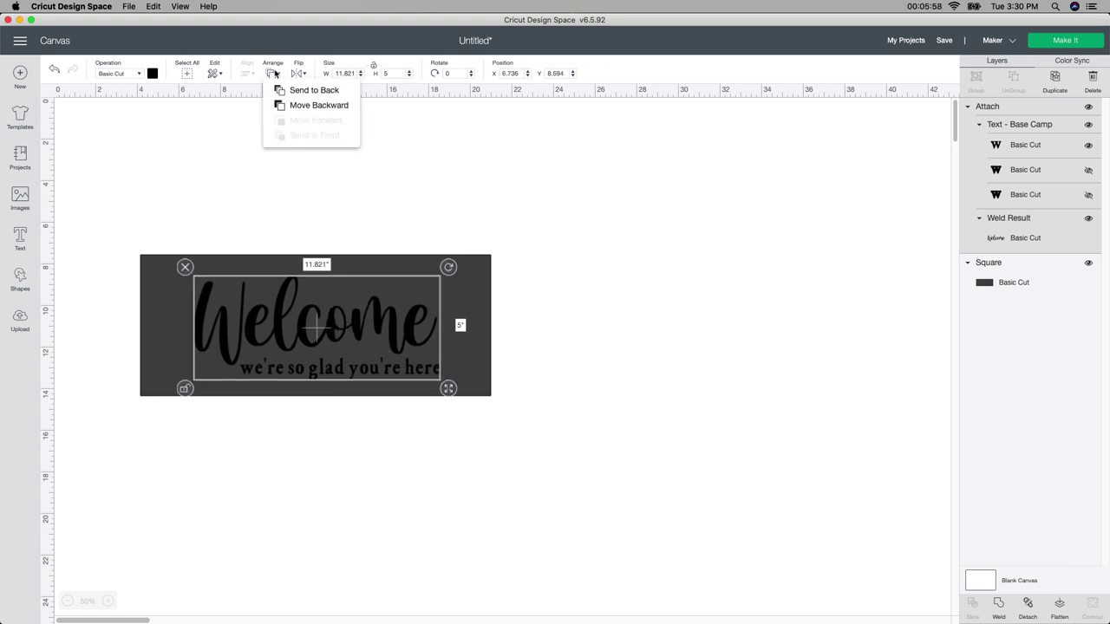
pyautogui.click(581, 333)
pyautogui.click(424, 363)
pyautogui.click(392, 354)
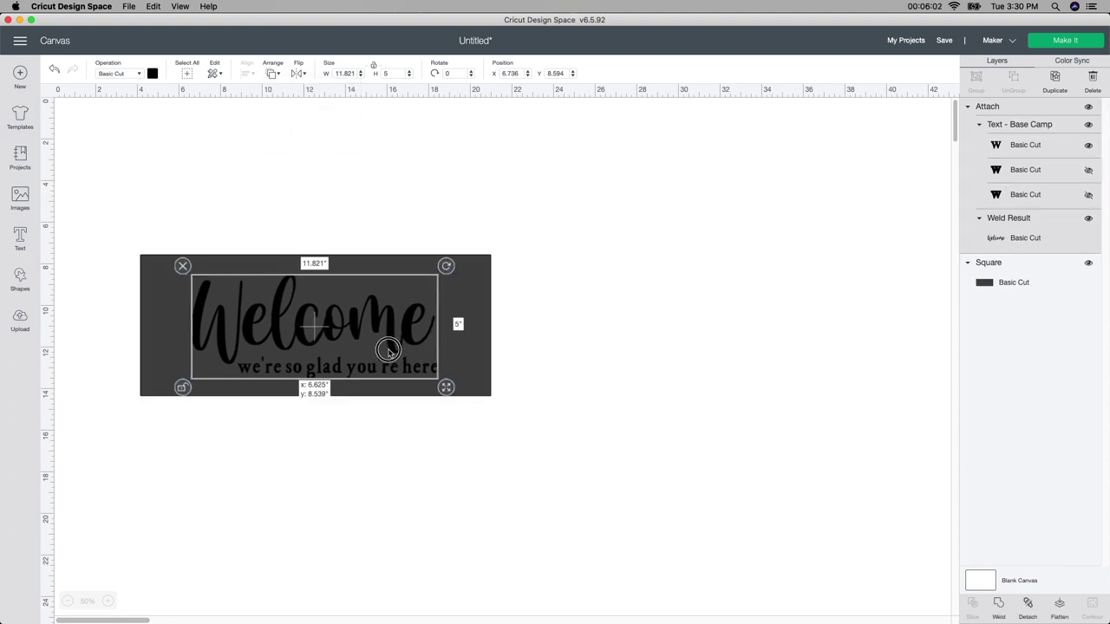
pyautogui.click(416, 447)
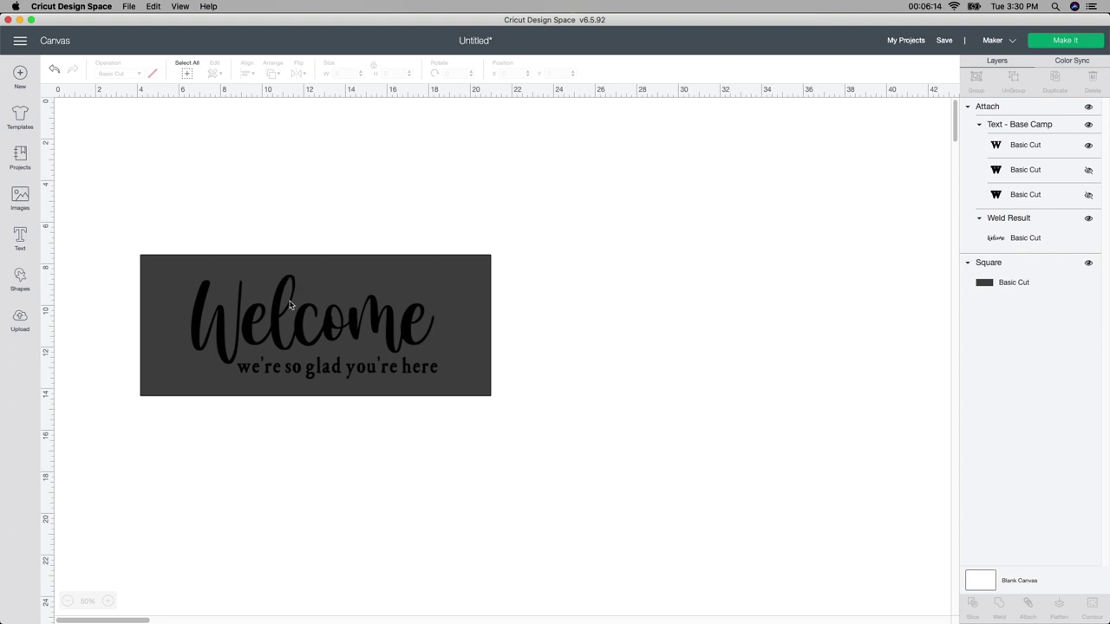
# Step: Shrink the rectangle to about 13.9 by 6.25 inches around the lettering and reposition both so the text sits inside
pyautogui.click(410, 381)
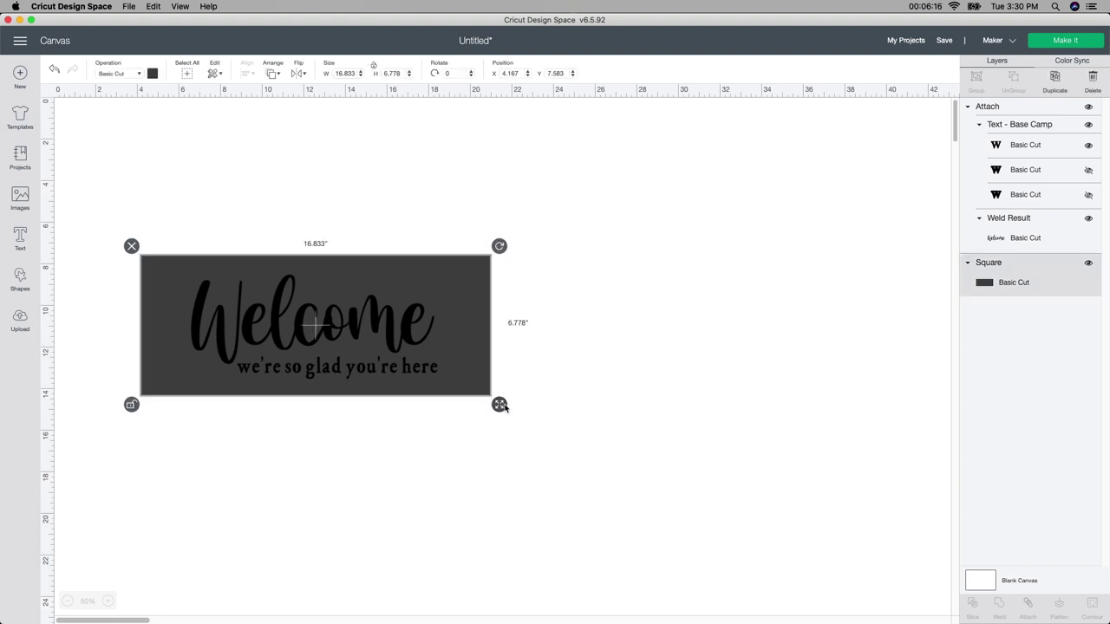
pyautogui.moveTo(497, 401); pyautogui.dragTo(459, 400)
pyautogui.moveTo(338, 264); pyautogui.dragTo(353, 277)
pyautogui.moveTo(476, 405); pyautogui.dragTo(457, 400)
pyautogui.moveTo(354, 325)
pyautogui.mouseDown()
pyautogui.moveTo(341, 336)
pyautogui.moveTo(339, 318)
pyautogui.mouseUp()
pyautogui.click(315, 466)
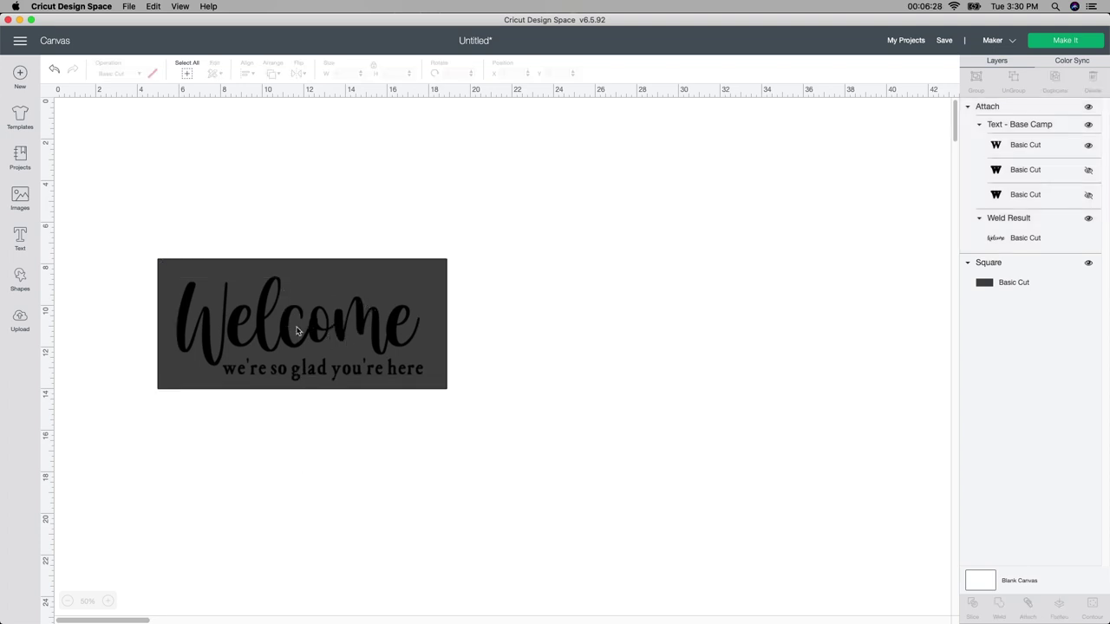
# Step: Reduce the rectangle to about 13.2 by 6.1 inches and nudge the lettering to even out its margins
pyautogui.click(108, 600)
pyautogui.click(108, 600)
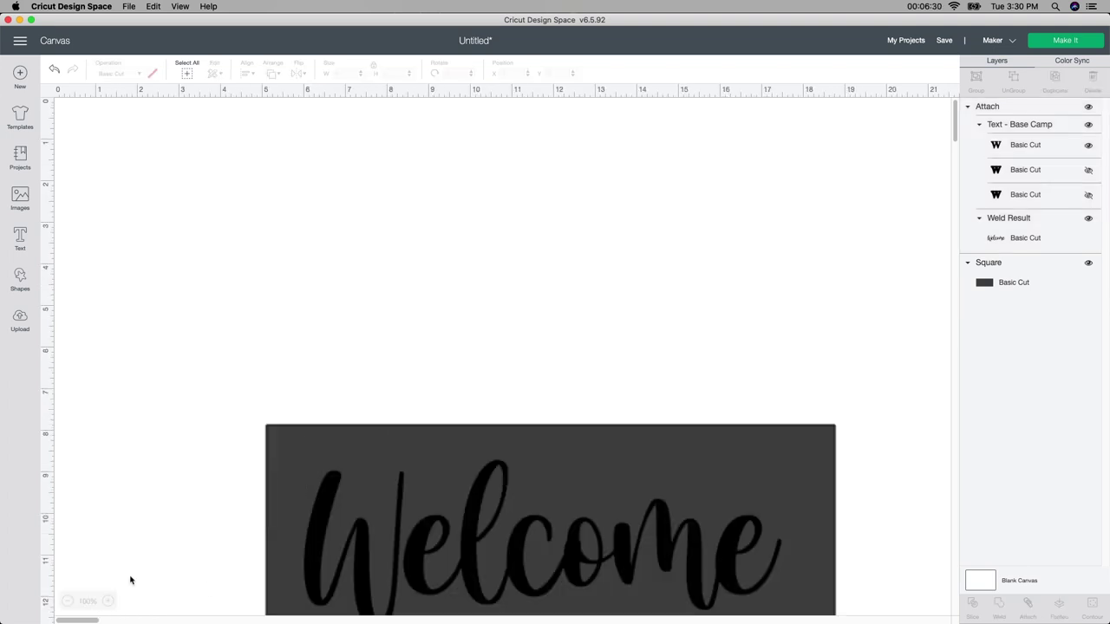
pyautogui.click(104, 618)
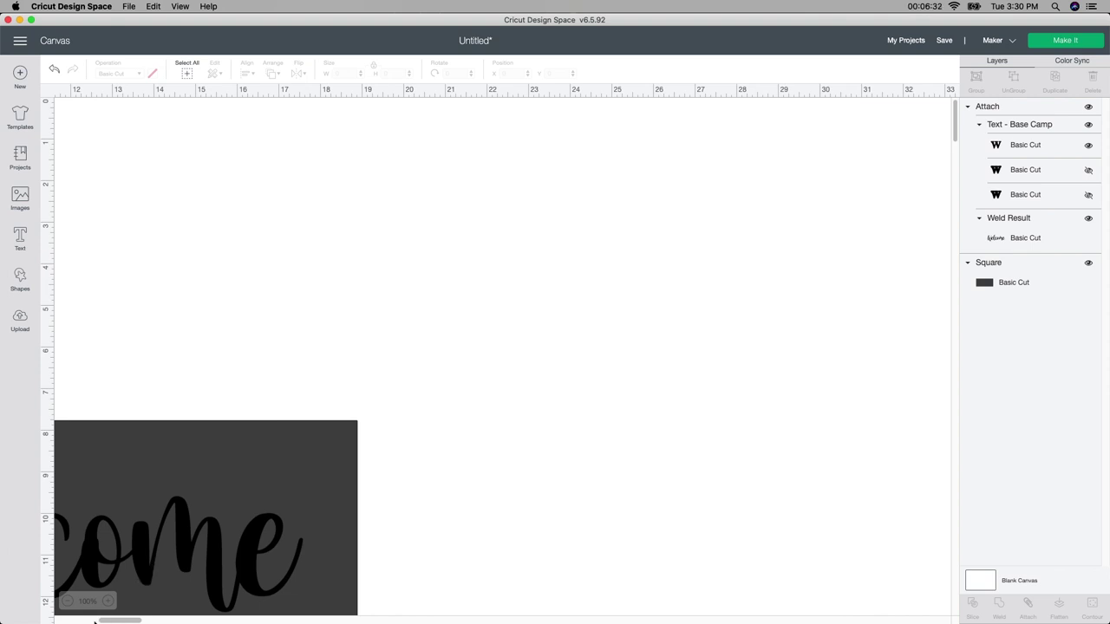
pyautogui.moveTo(104, 618); pyautogui.dragTo(74, 615)
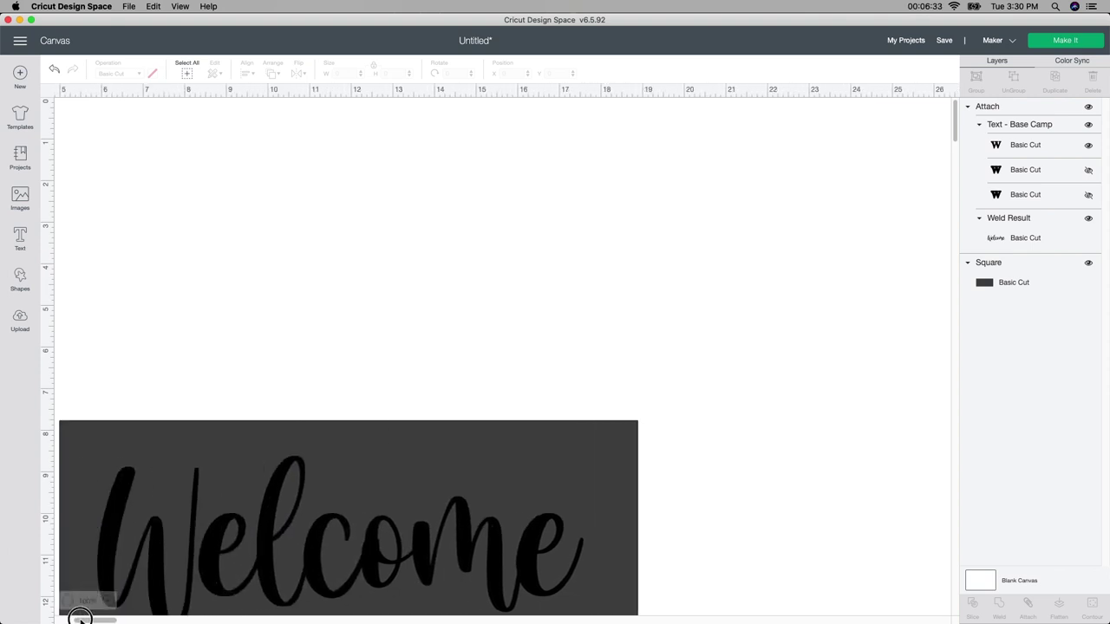
pyautogui.click(153, 528)
pyautogui.scroll(-3, 360, 394)
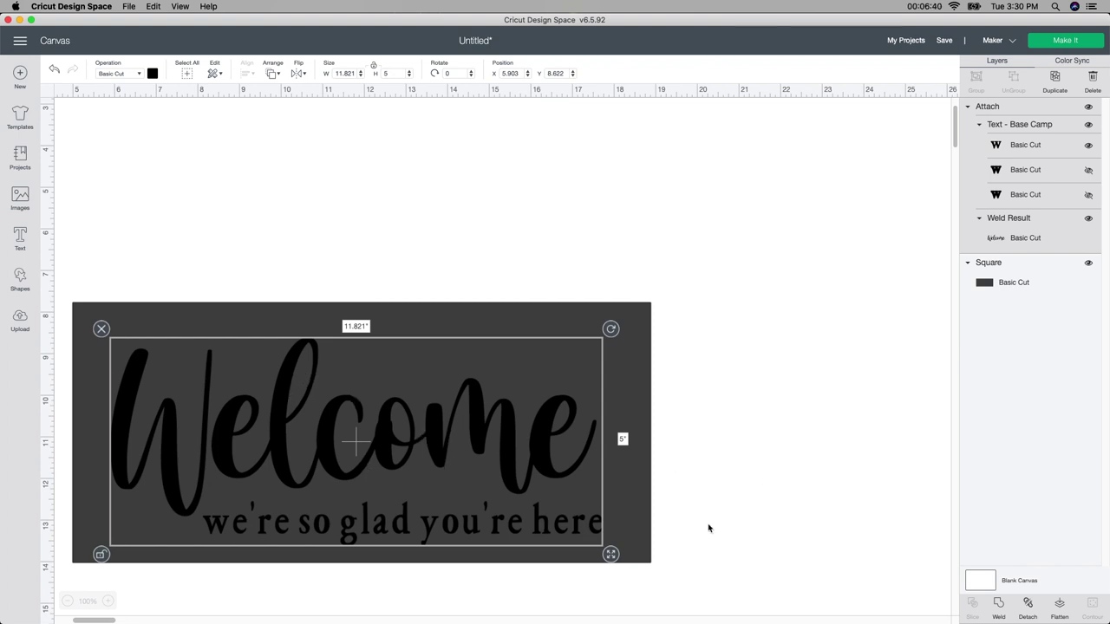
pyautogui.click(640, 527)
pyautogui.moveTo(651, 567); pyautogui.dragTo(630, 566)
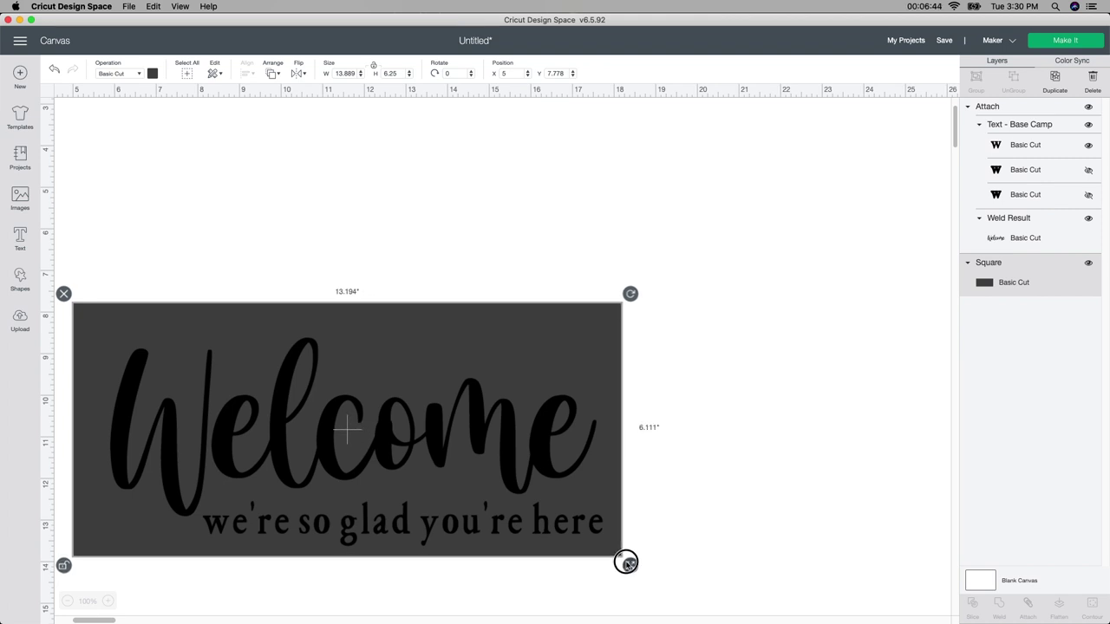
pyautogui.moveTo(442, 453); pyautogui.dragTo(436, 450)
pyautogui.click(716, 506)
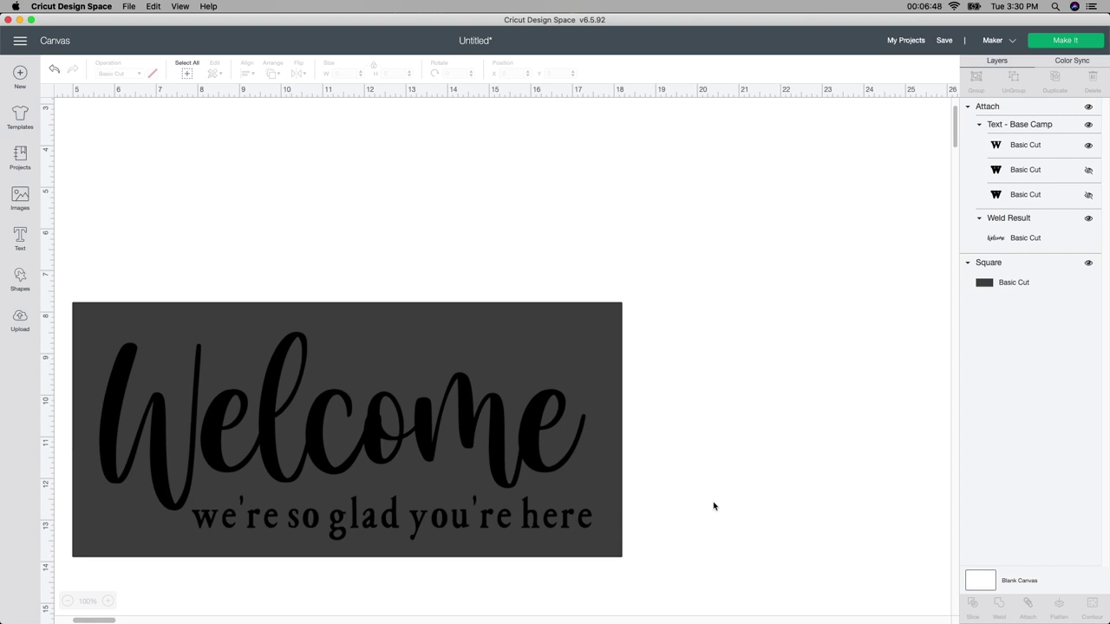
# Step: Select the lettering and the rectangle and centre them horizontally on each other
pyautogui.moveTo(650, 586); pyautogui.dragTo(368, 295)
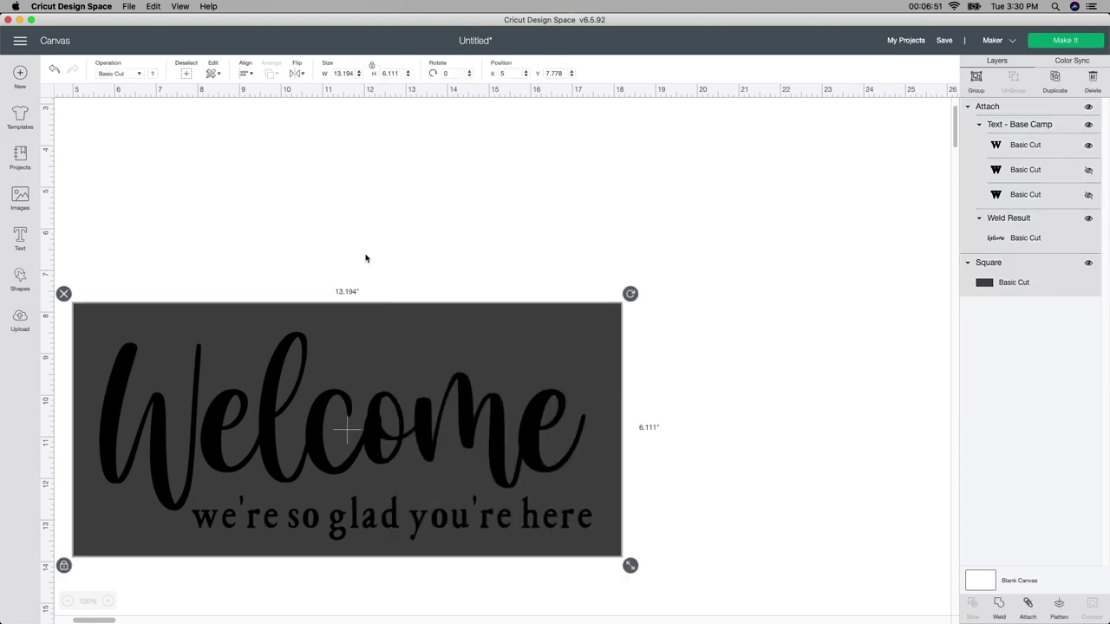
pyautogui.click(248, 69)
pyautogui.click(263, 121)
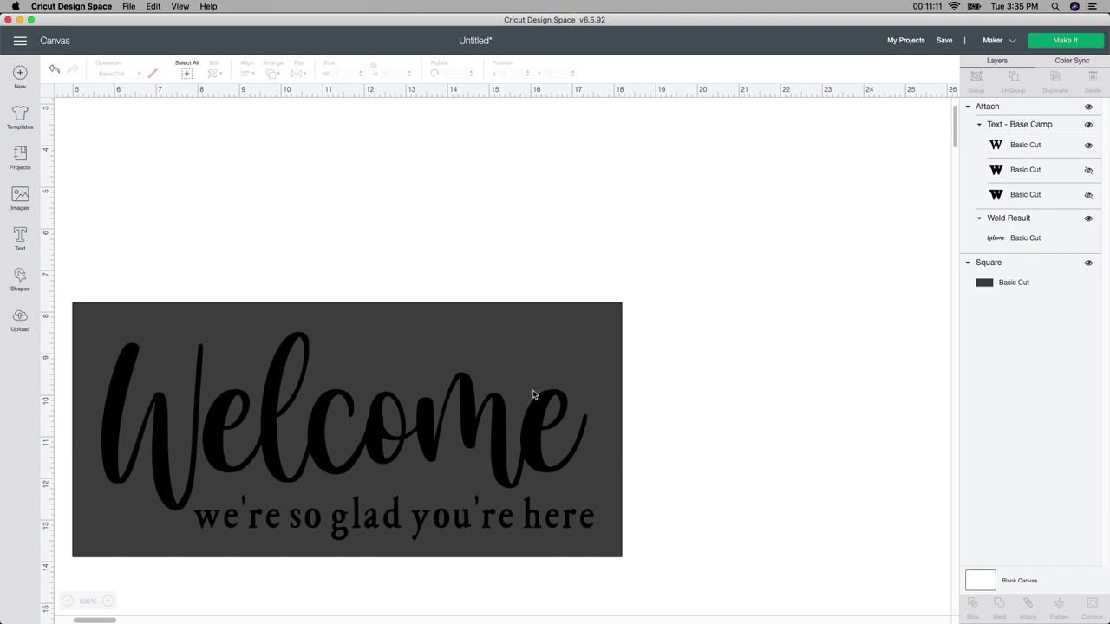
# Step: Detach the lettering and slice the word "Welcome" out of the dark rectangle
pyautogui.click(513, 430)
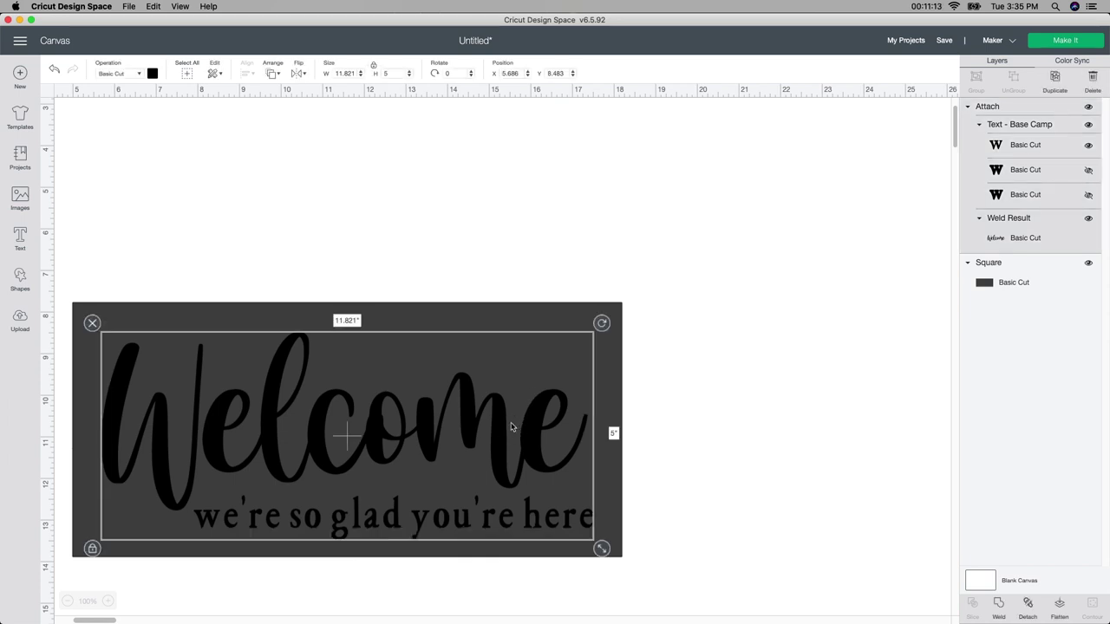
pyautogui.click(1027, 603)
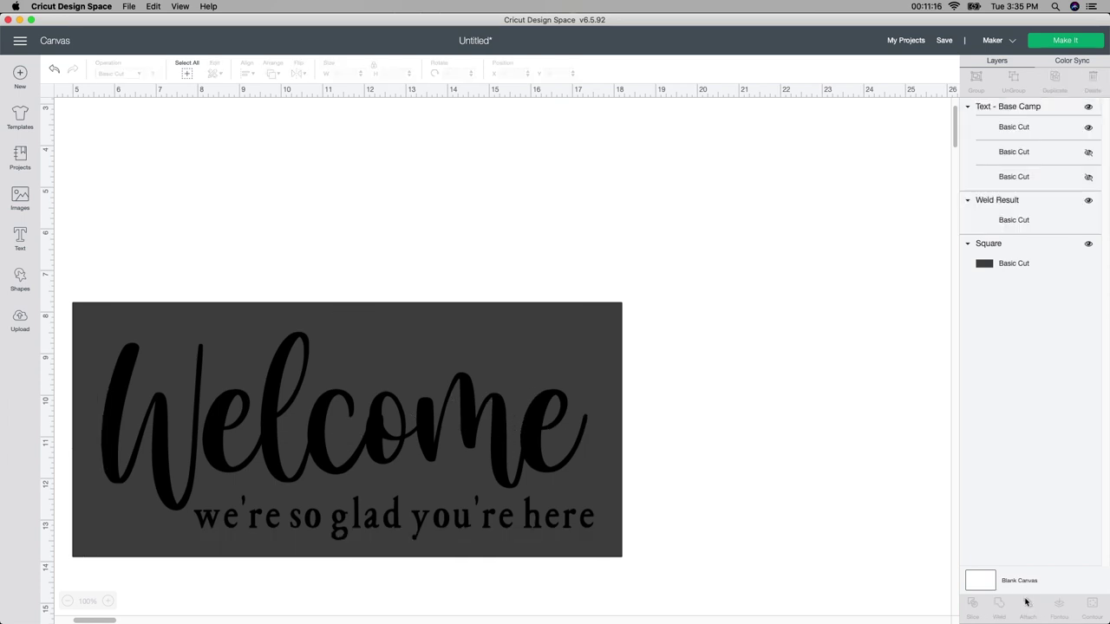
pyautogui.click(559, 456)
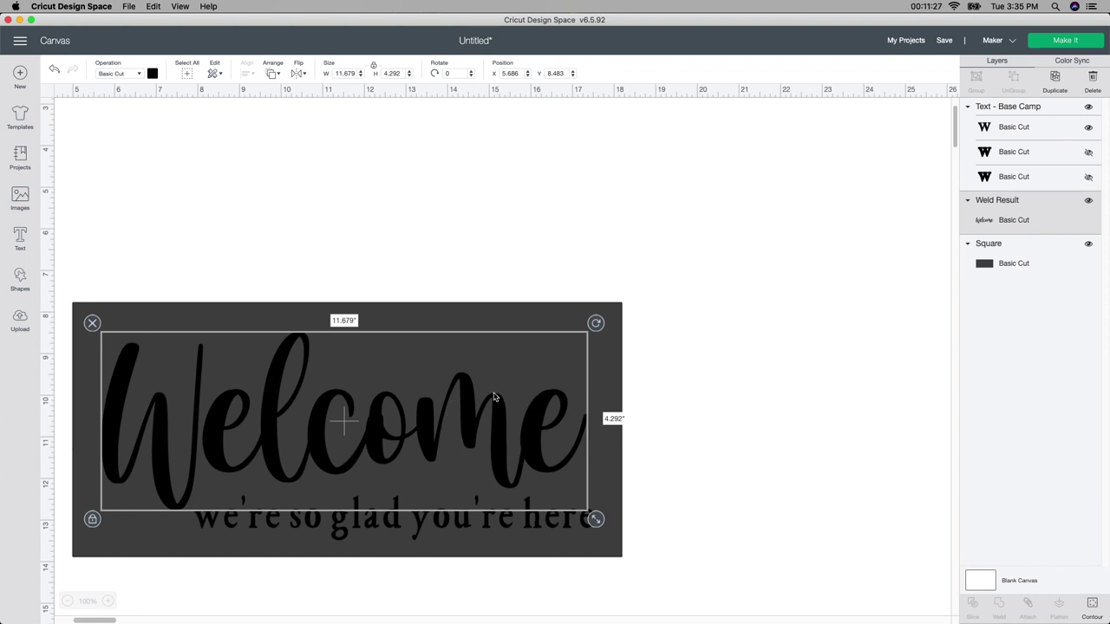
pyautogui.keyDown('shift'); pyautogui.click(534, 324); pyautogui.keyUp('shift')
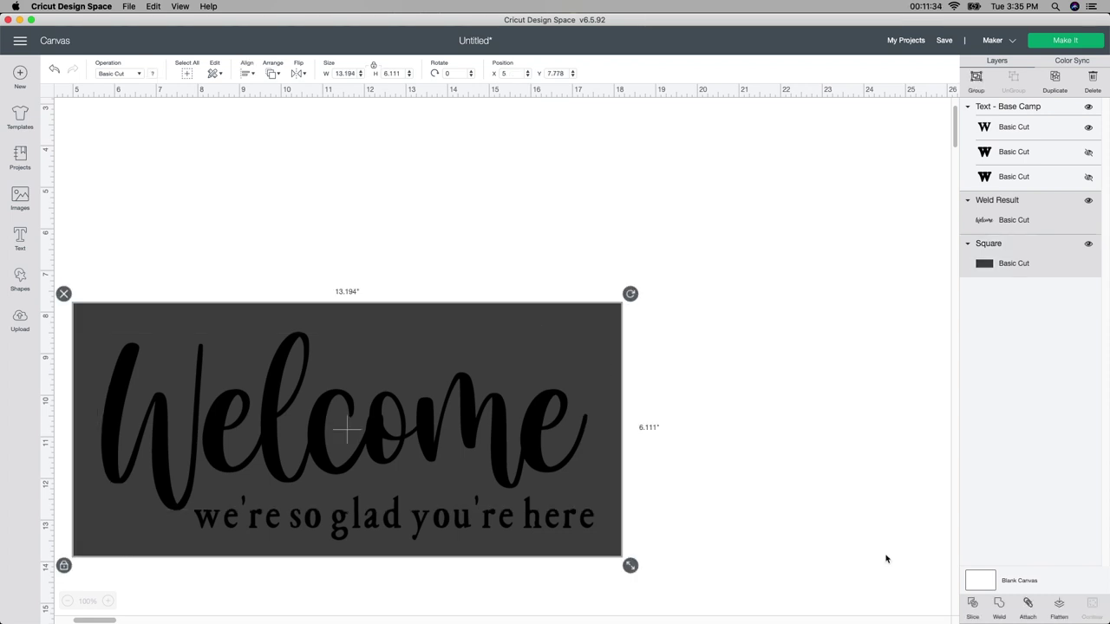
pyautogui.click(972, 605)
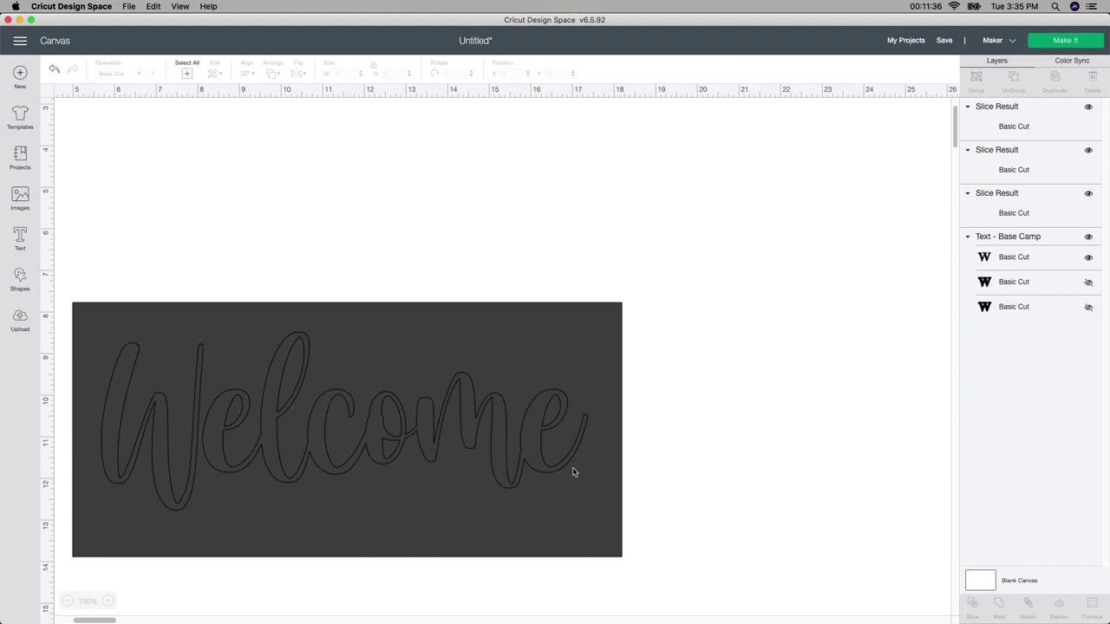
# Step: Delete both leftover "Welcome" slice pieces and move the cut-out rectangle away from the tagline
pyautogui.click(503, 441)
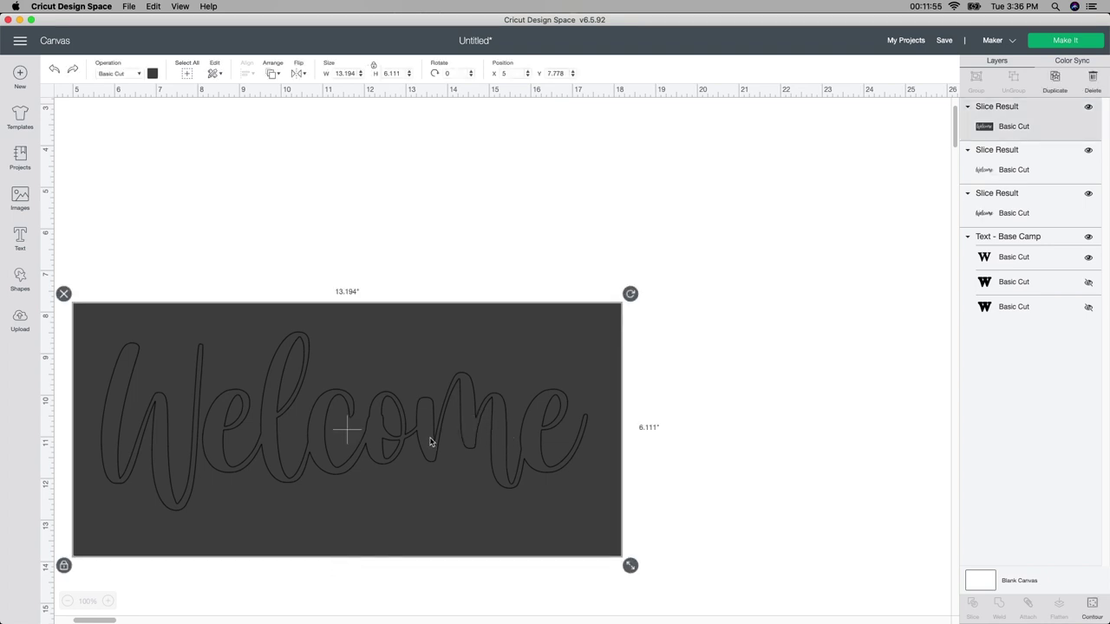
pyautogui.click(994, 176)
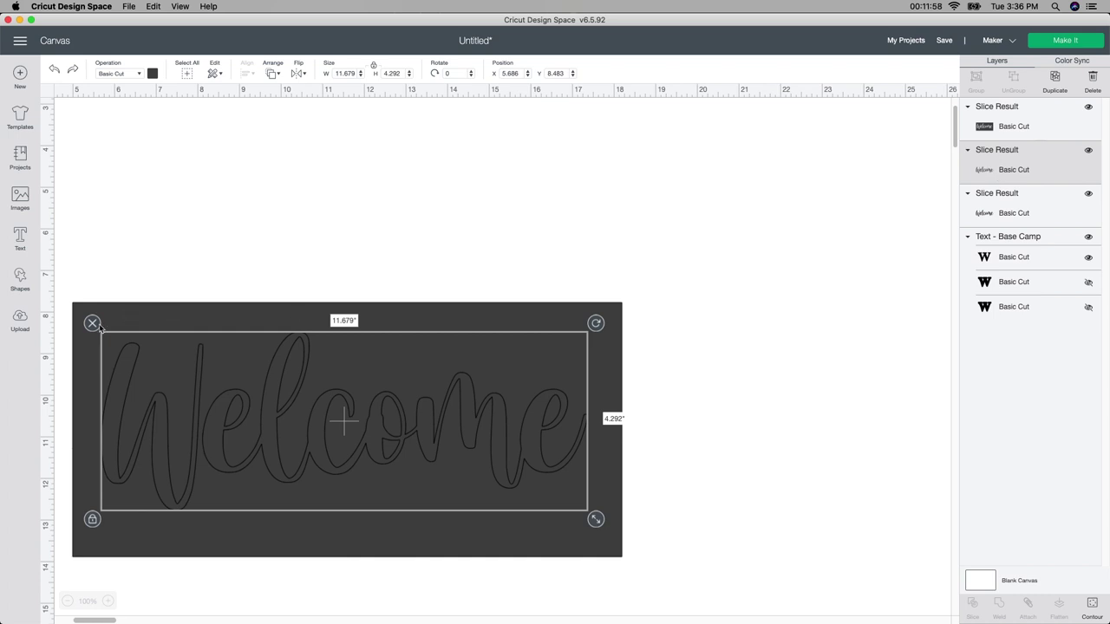
pyautogui.press('Delete')
pyautogui.moveTo(196, 420); pyautogui.dragTo(393, 249)
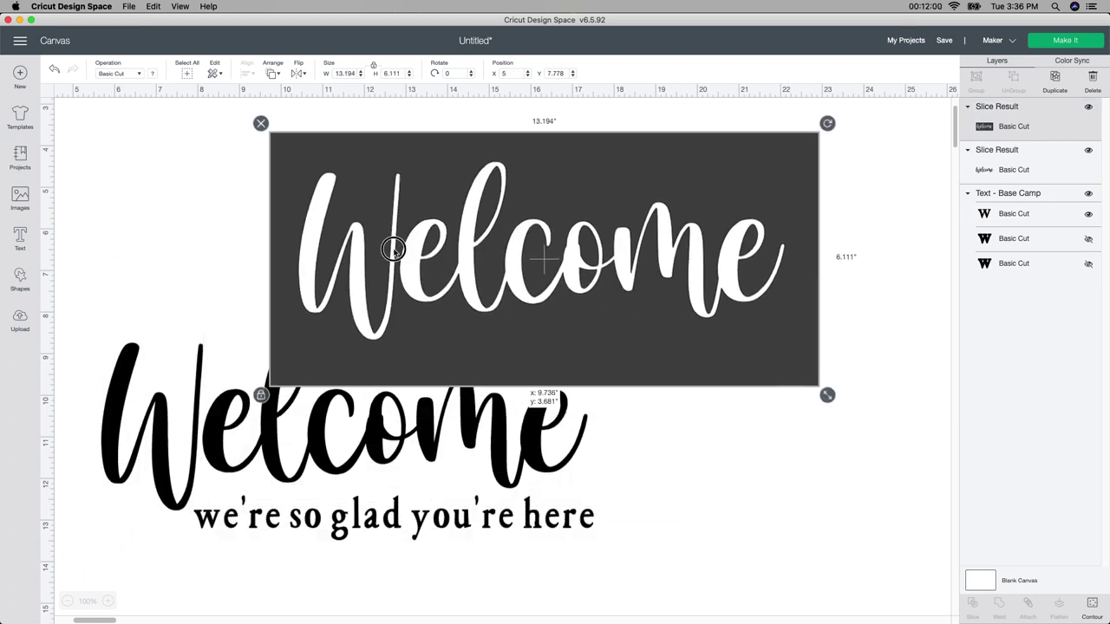
pyautogui.click(290, 438)
pyautogui.click(92, 324)
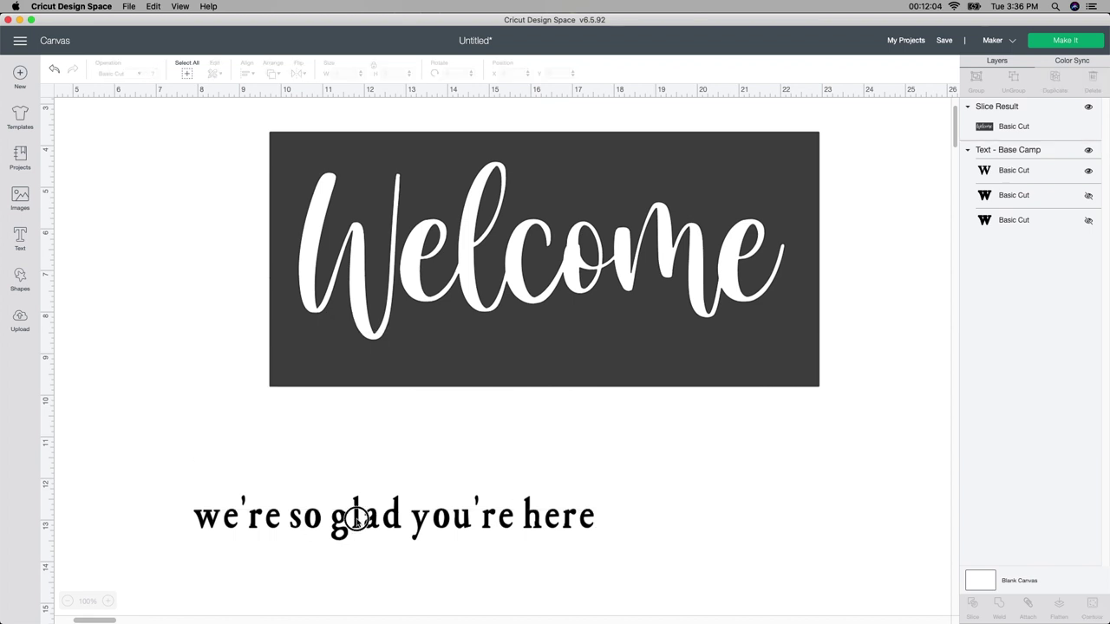
# Step: Move the tagline "we're so glad you're here" onto the rectangle below "Welcome" and bring it in front
pyautogui.click(359, 517)
pyautogui.moveTo(378, 514); pyautogui.dragTo(564, 352)
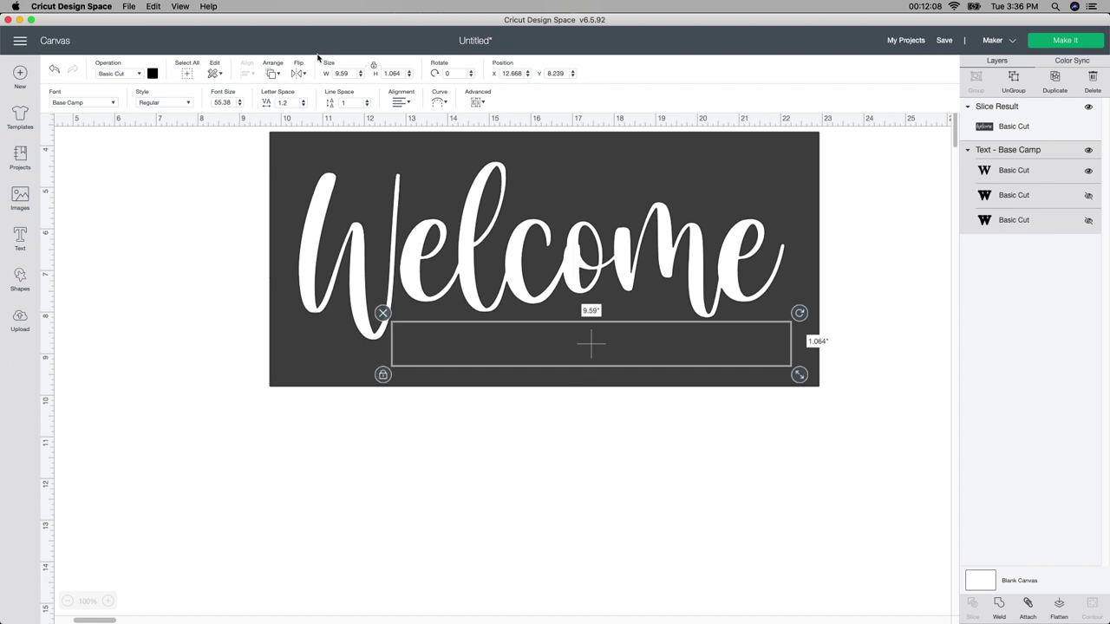
pyautogui.click(272, 74)
pyautogui.click(314, 119)
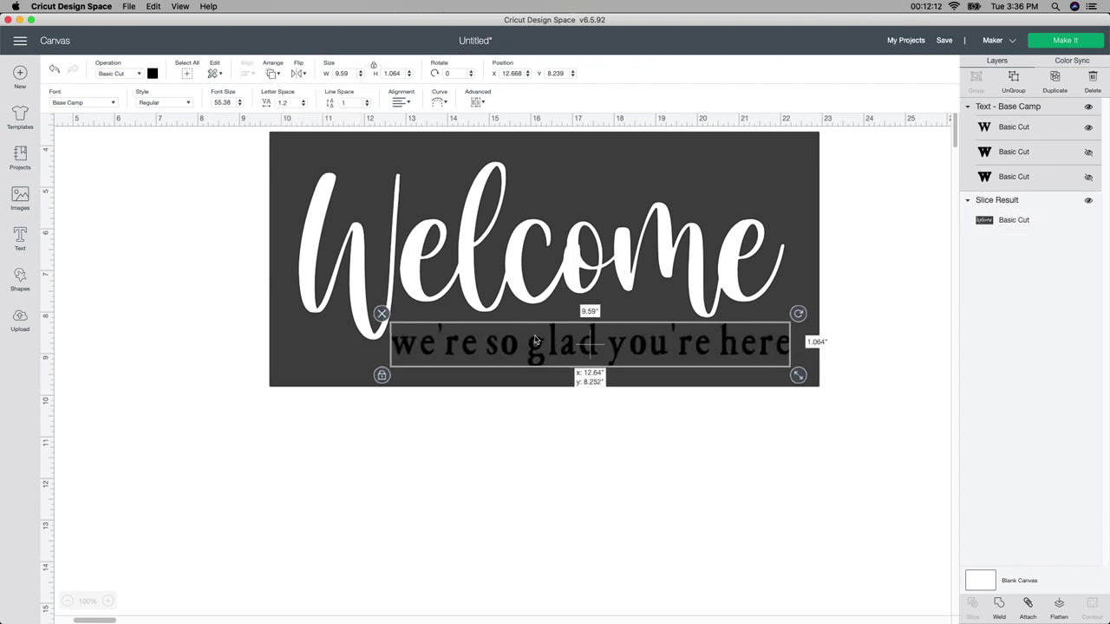
# Step: Select the tagline together with the rectangle and slice the tagline out of it
pyautogui.click(587, 471)
pyautogui.click(619, 349)
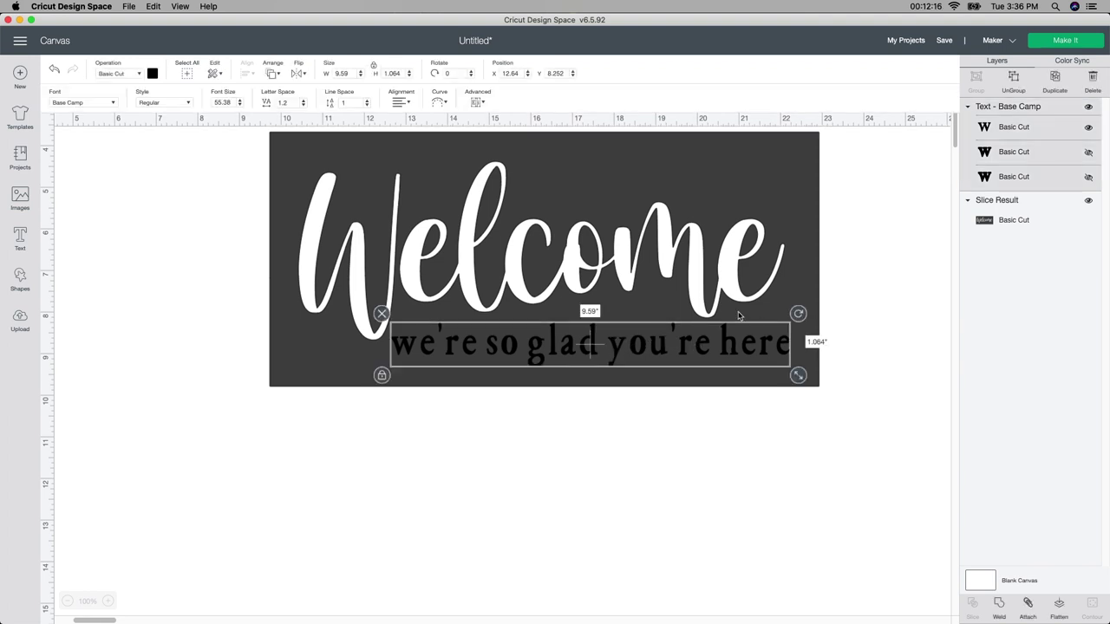
pyautogui.click(785, 194)
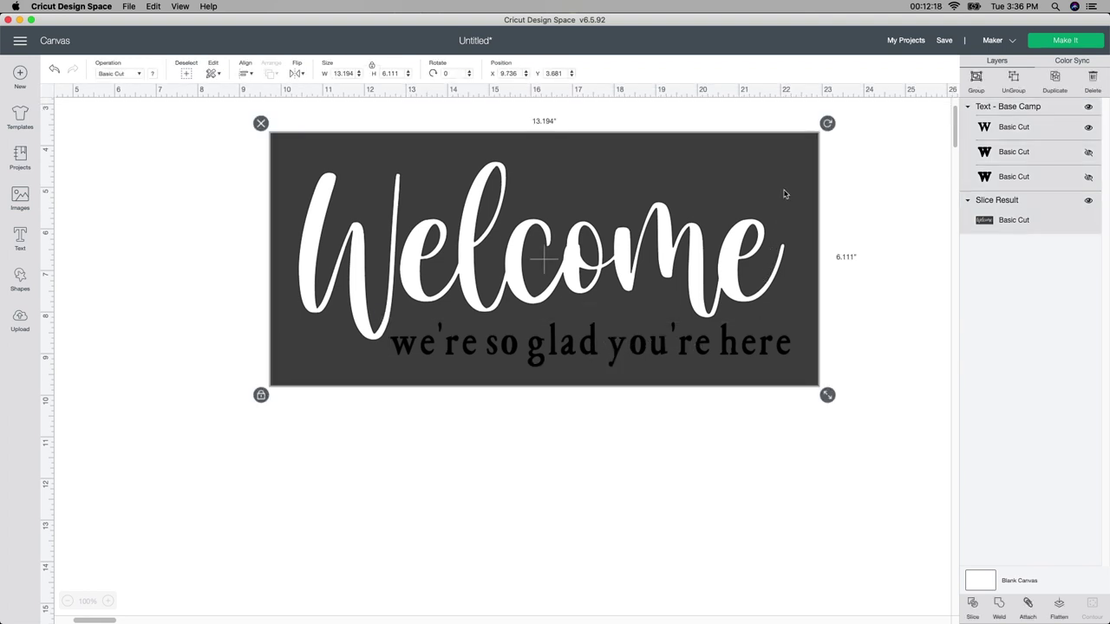
pyautogui.click(972, 607)
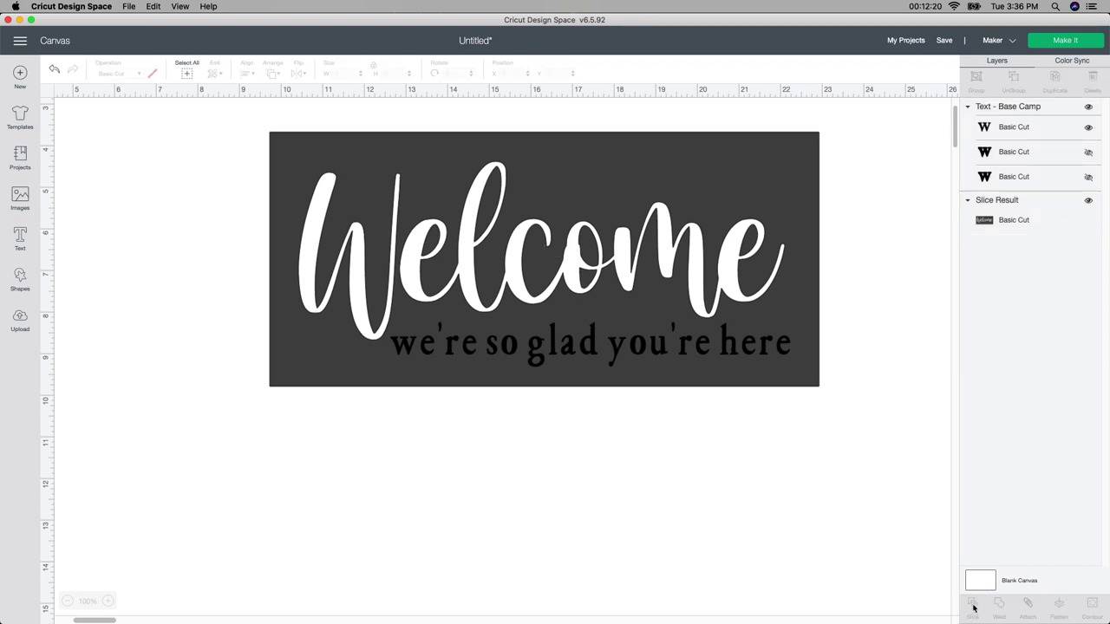
# Step: Delete both leftover tagline slice pieces and move the finished stencil to the middle of the canvas
pyautogui.moveTo(644, 351); pyautogui.dragTo(557, 493)
pyautogui.click(304, 448)
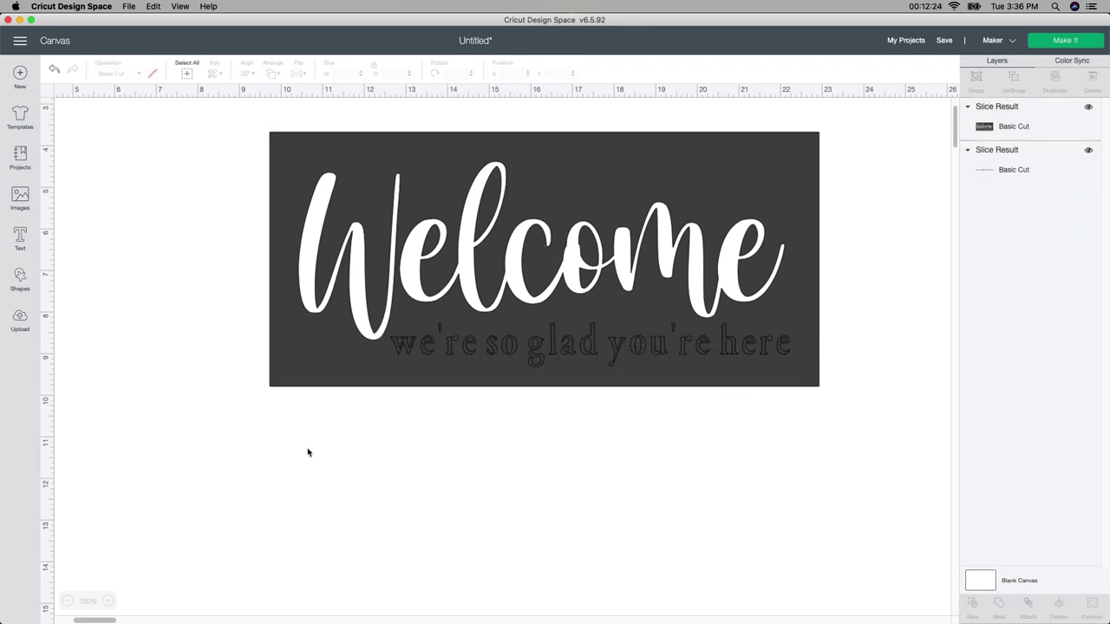
pyautogui.click(481, 346)
pyautogui.moveTo(481, 345); pyautogui.dragTo(403, 584)
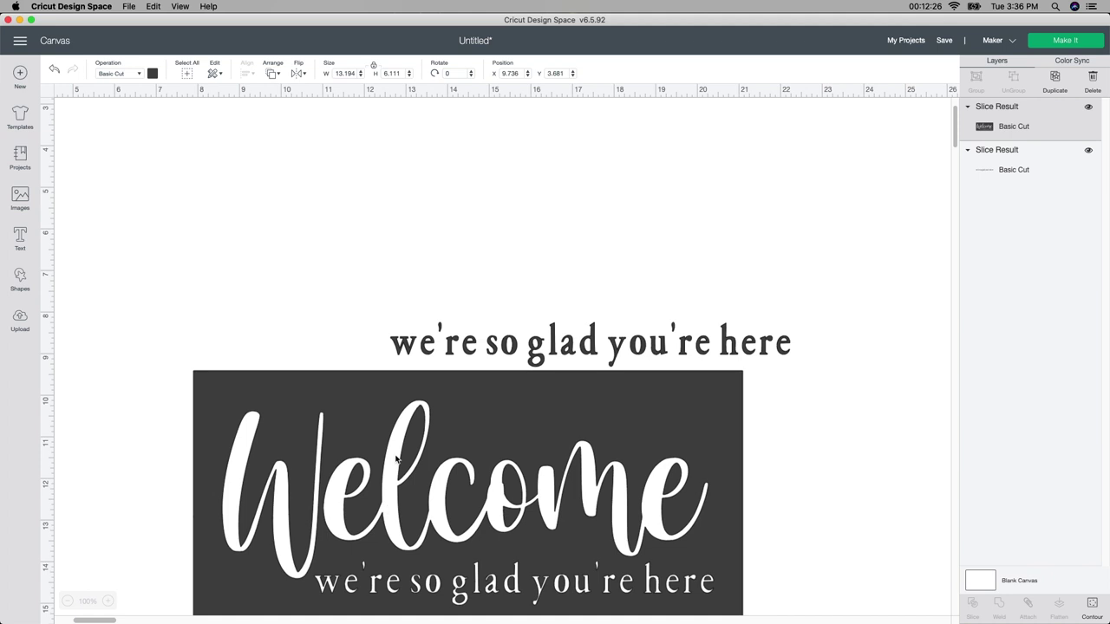
pyautogui.click(395, 334)
pyautogui.click(382, 313)
pyautogui.moveTo(452, 465); pyautogui.dragTo(490, 282)
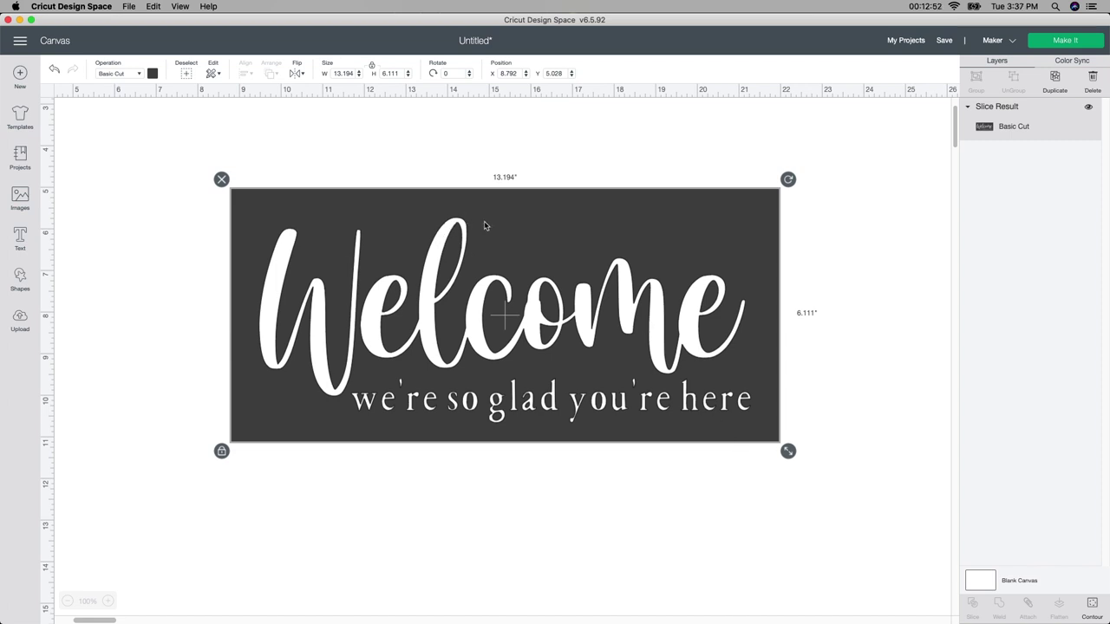
# Step: Send the stencil to be made on the larger 12" x 24" mat and set the base material to Stencil Vinyl
pyautogui.click(1073, 42)
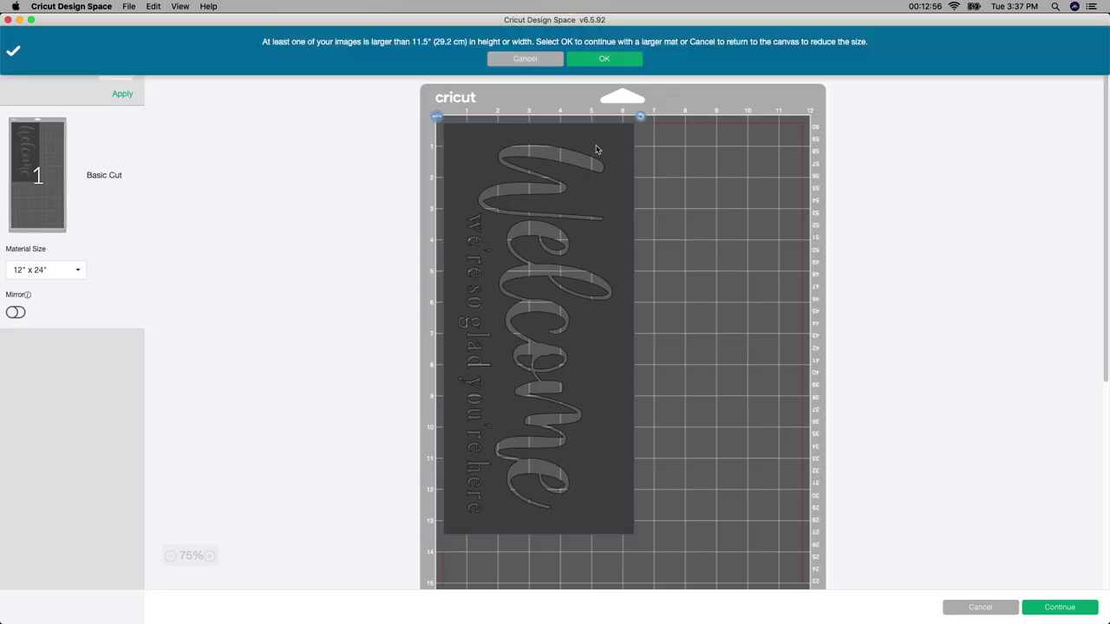
pyautogui.click(613, 60)
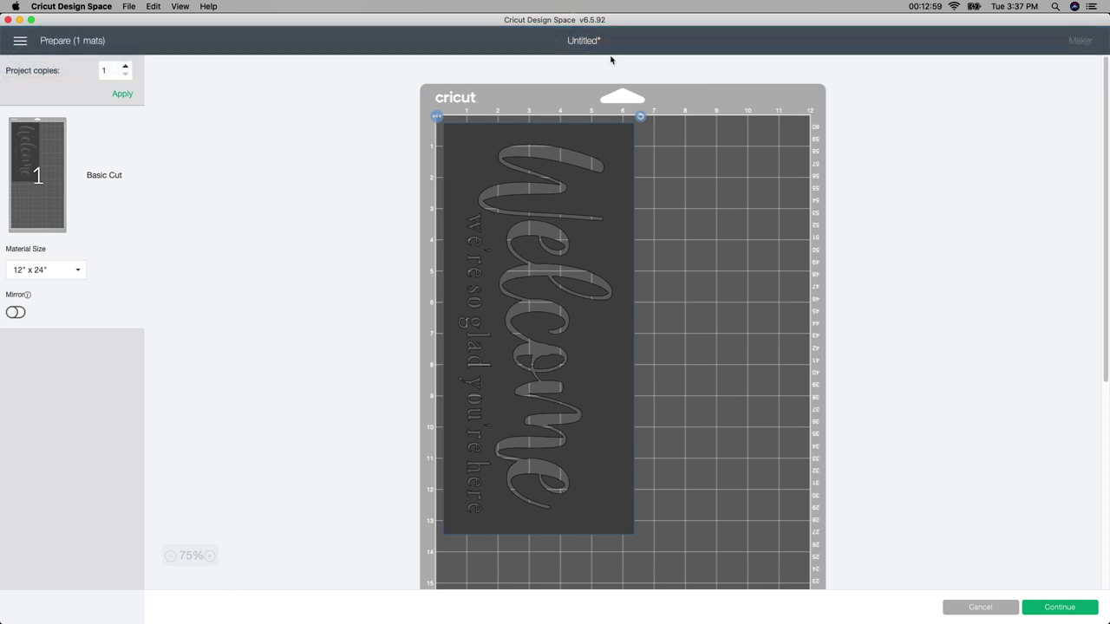
pyautogui.click(1047, 610)
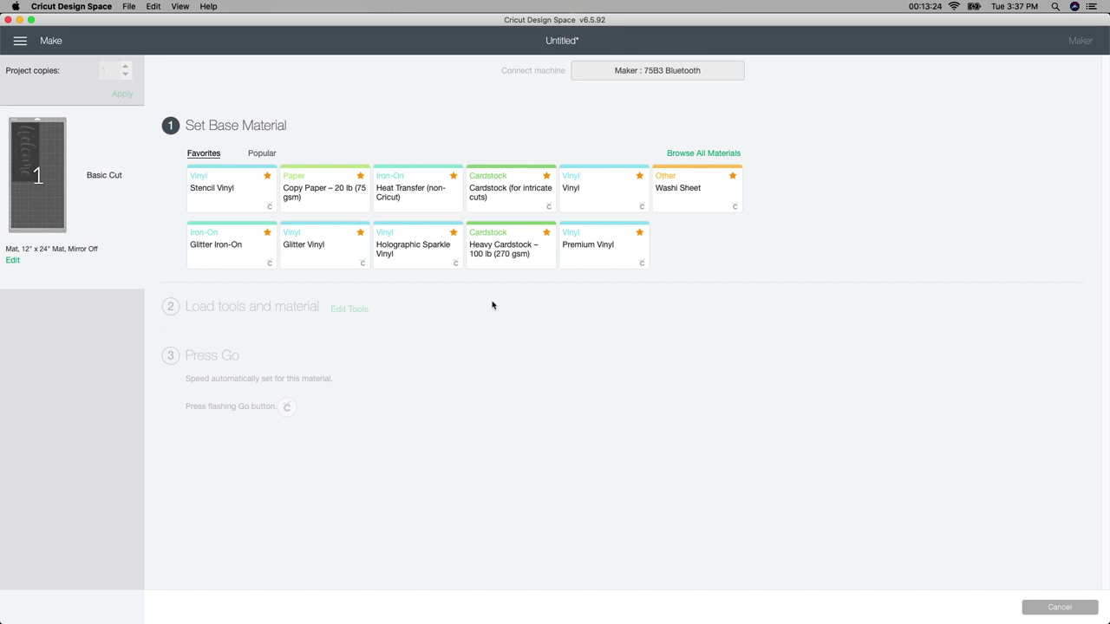
pyautogui.click(236, 192)
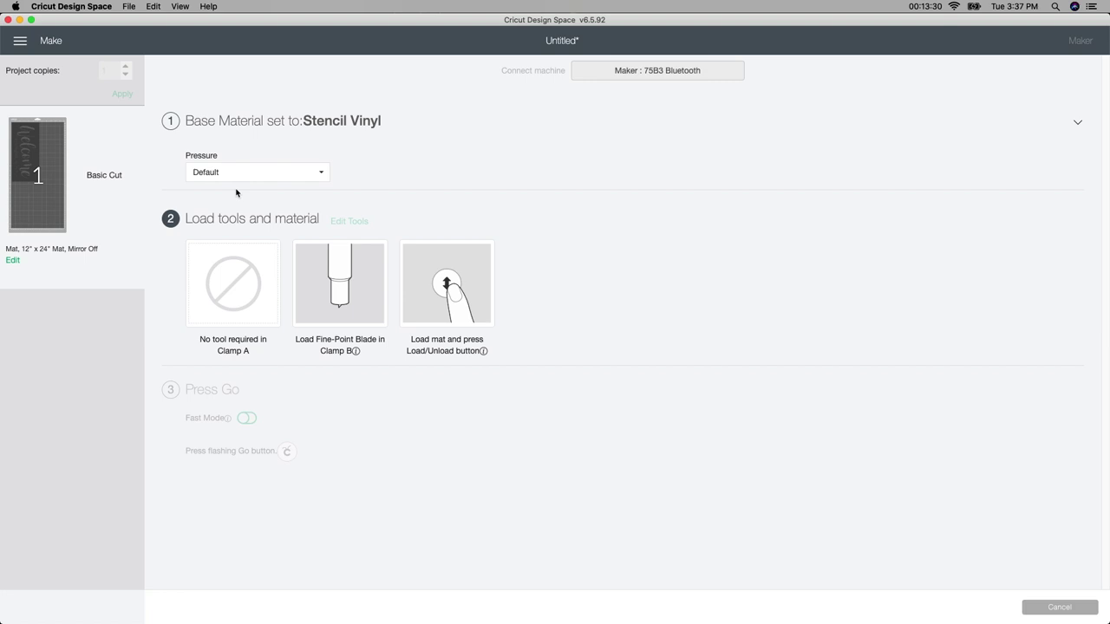